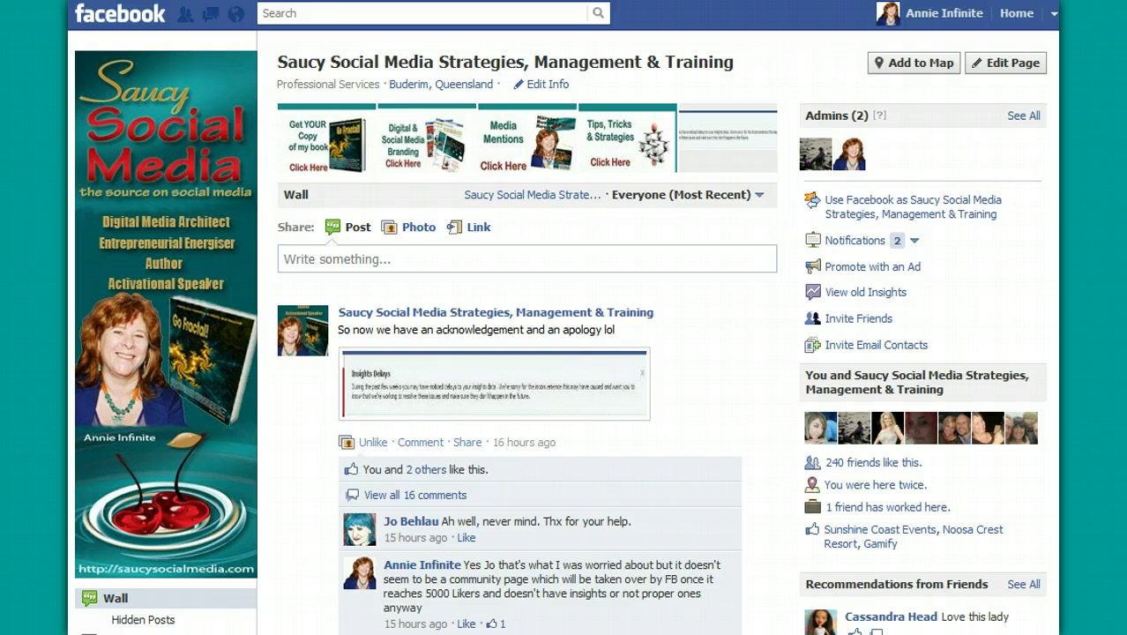
Step: Search Facebook for 'HTML' and open the Static HTML Iframe Tab : Custom Icons app
{"action": "left_click", "coordinate": [356, 13]}
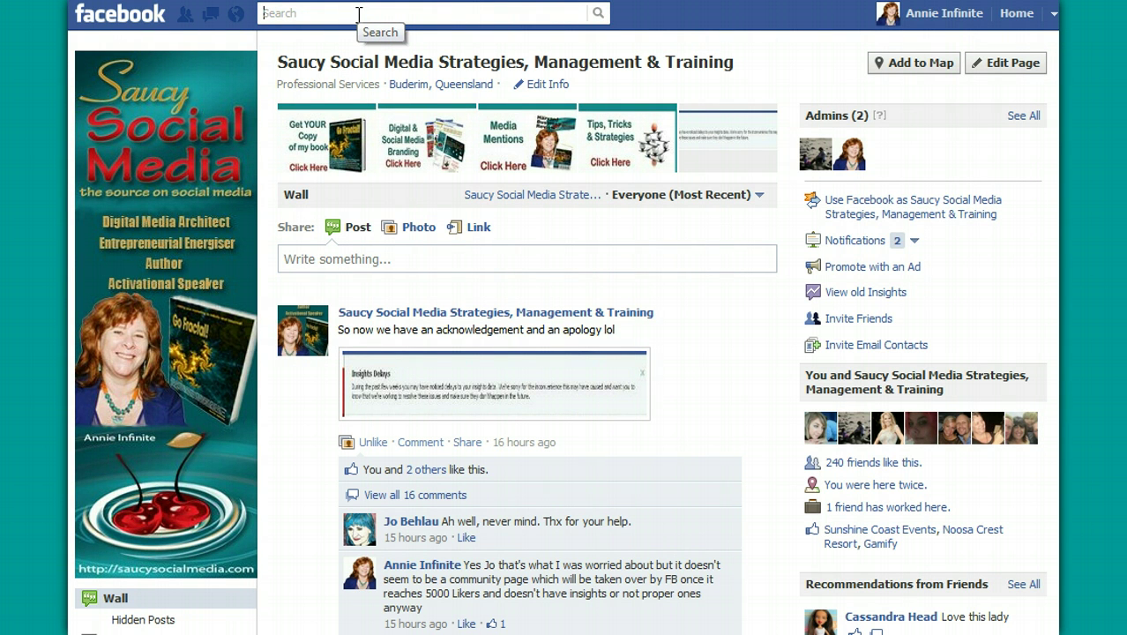
{"action": "type", "text": "H"}
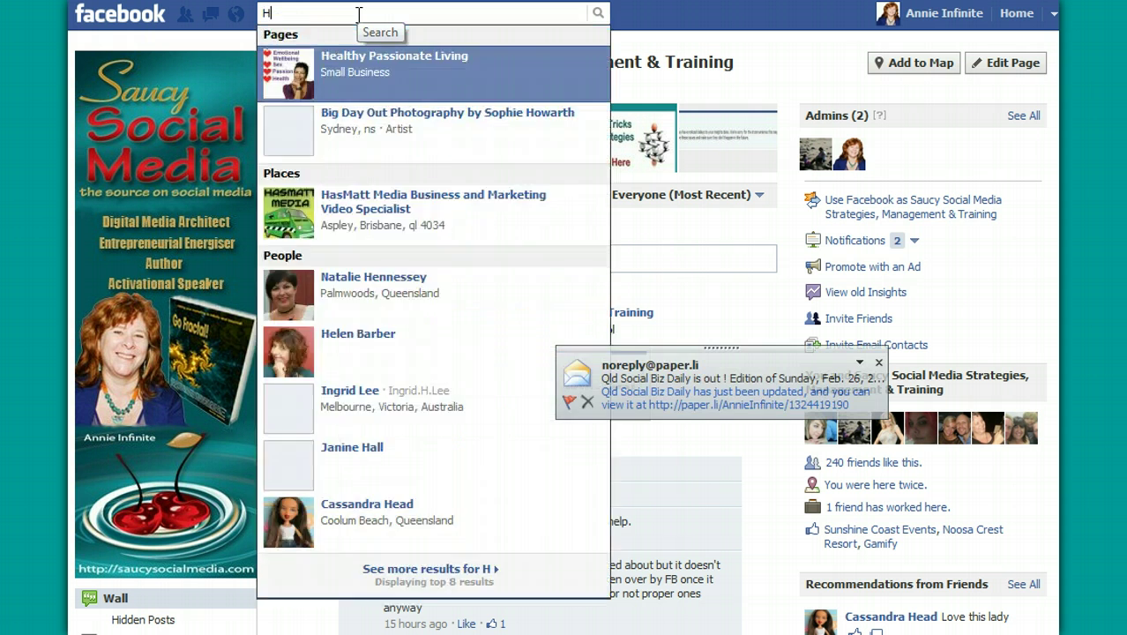
{"action": "type", "text": "TML"}
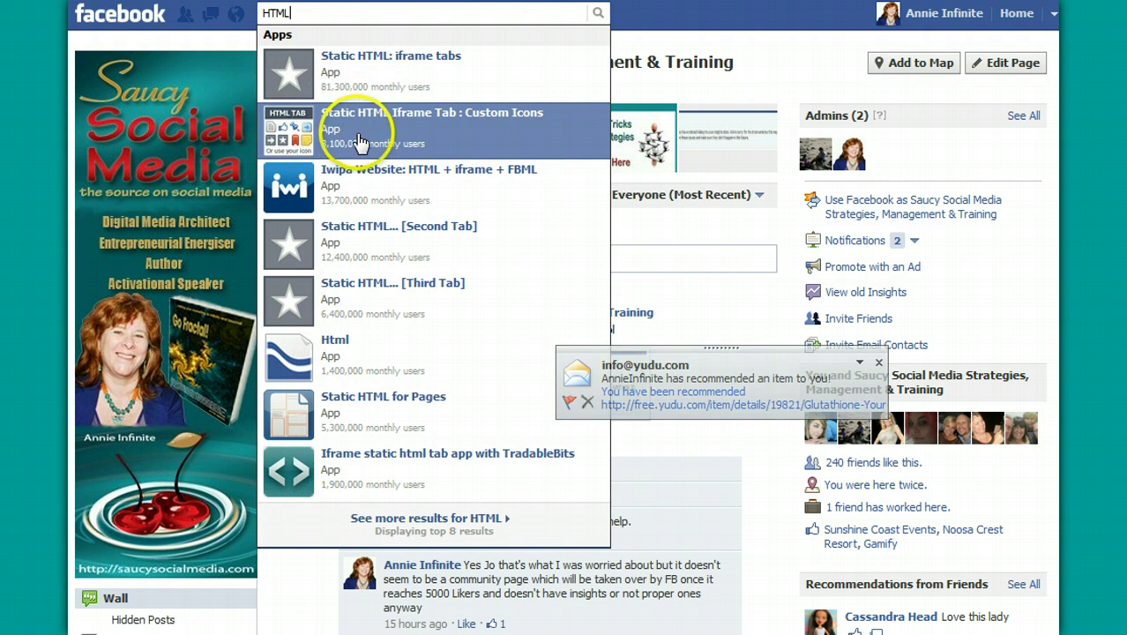
{"action": "mouse_move", "coordinate": [279, 128]}
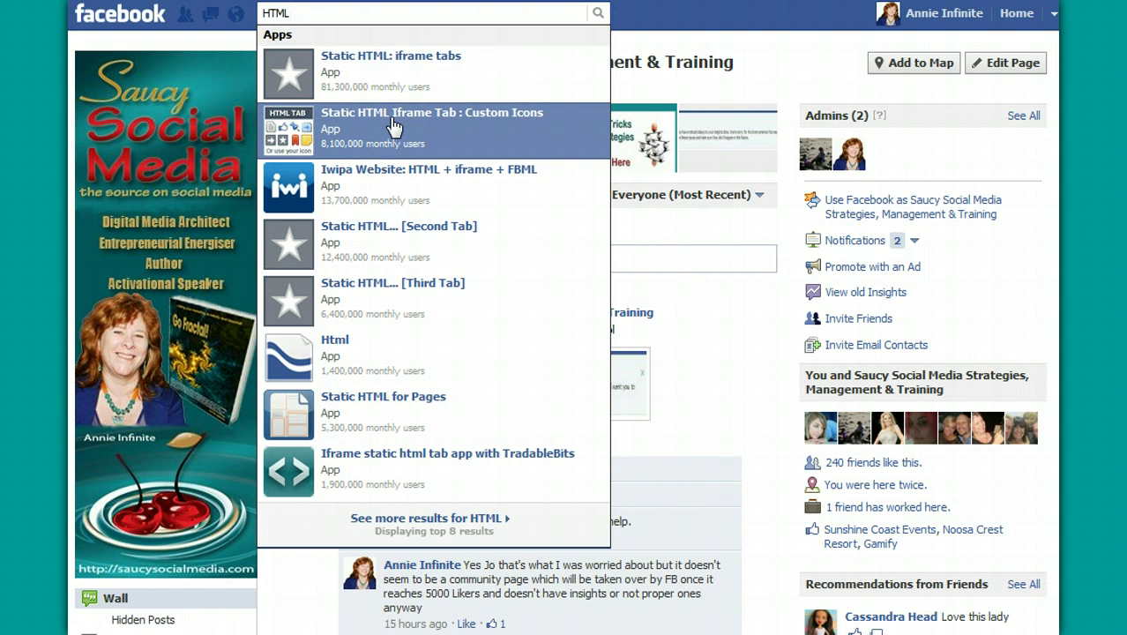
{"action": "left_click", "coordinate": [393, 123]}
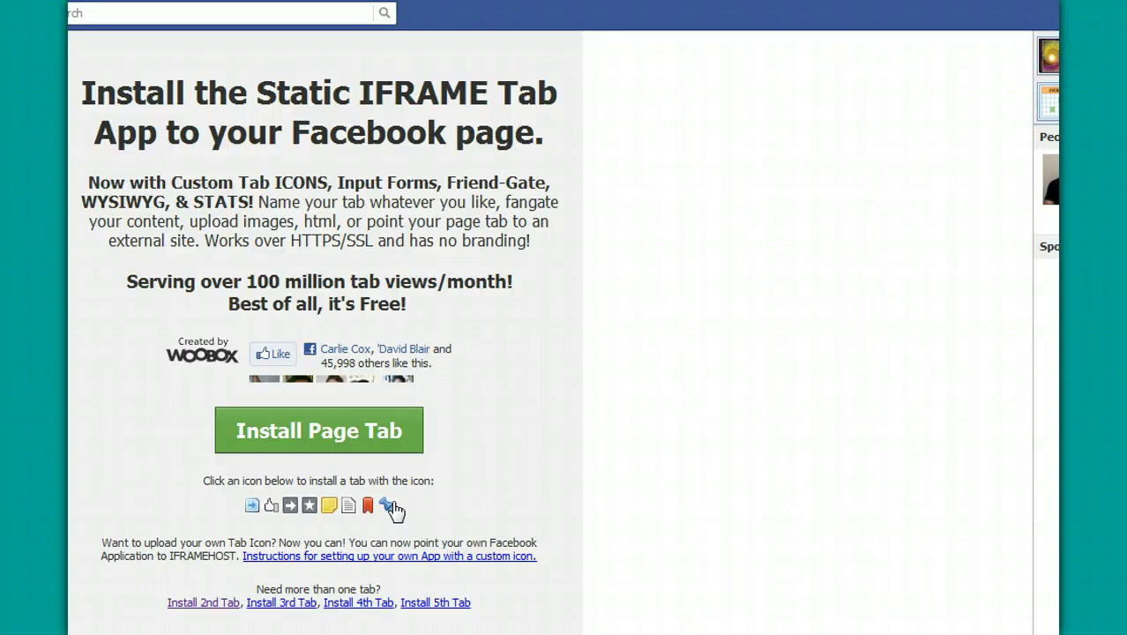
Step: Search 'sa', open the Saucy Social Media Strategies page, and scroll down to its tab list
{"action": "left_click", "coordinate": [332, 16]}
{"action": "type", "text": "sa"}
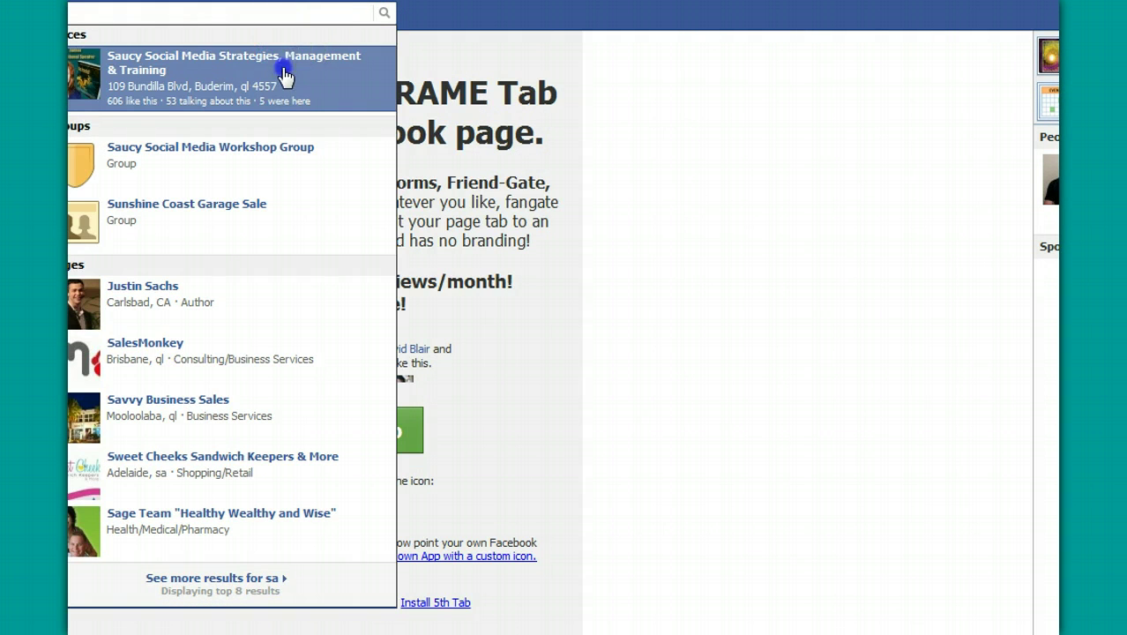
{"action": "left_click", "coordinate": [284, 76]}
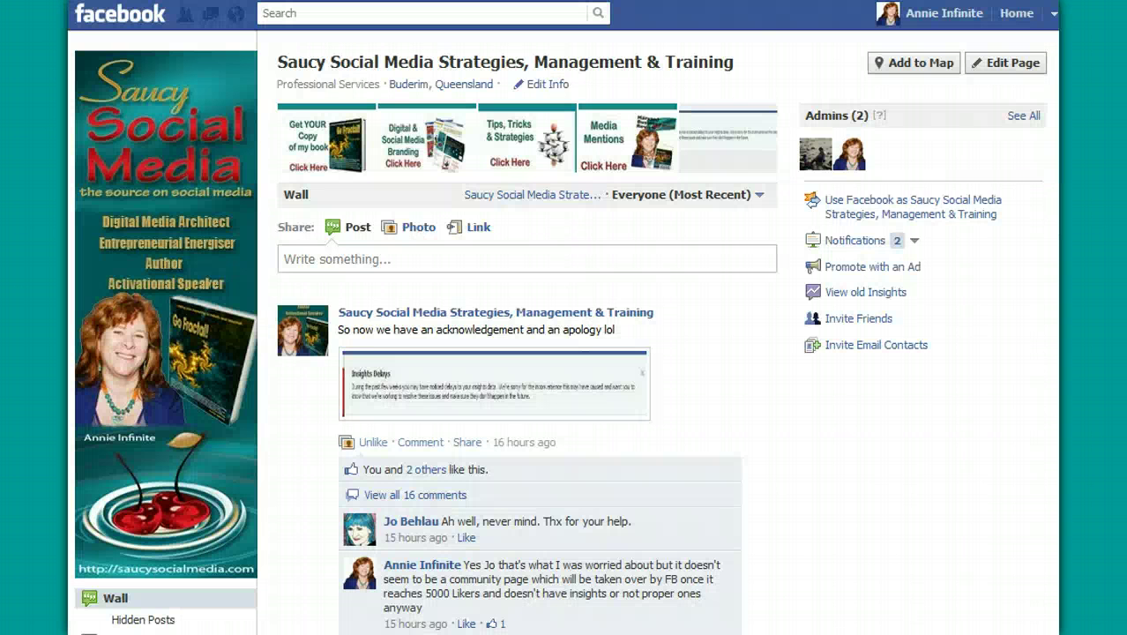
{"action": "scroll", "coordinate": [278, 369], "scroll_direction": "down", "scroll_amount": 3}
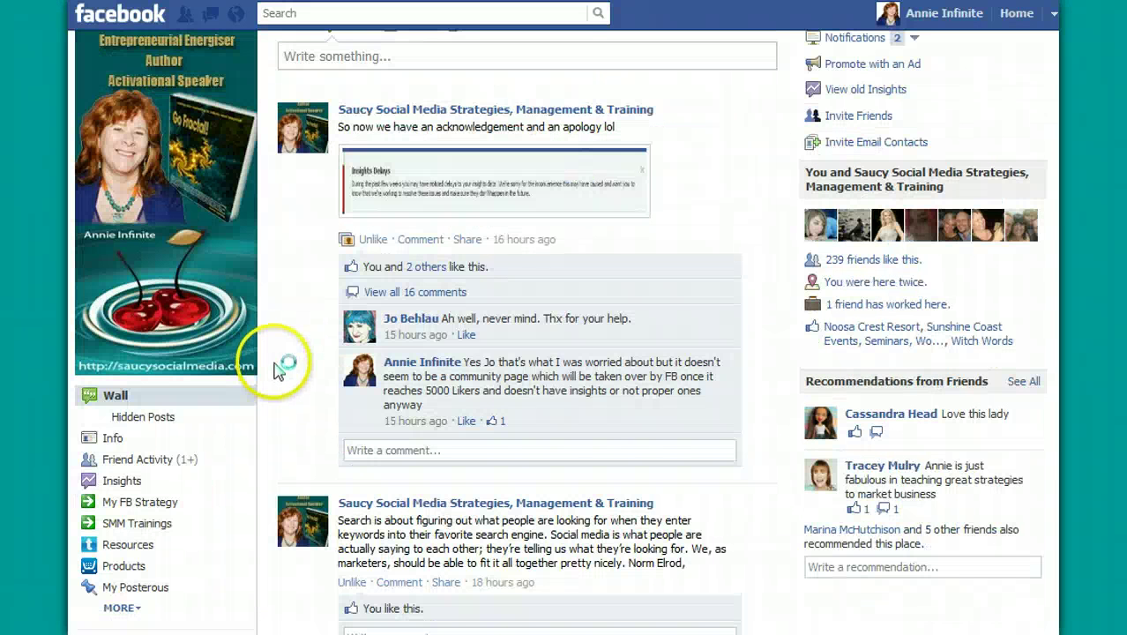
{"action": "scroll", "coordinate": [275, 370], "scroll_direction": "down", "scroll_amount": 2}
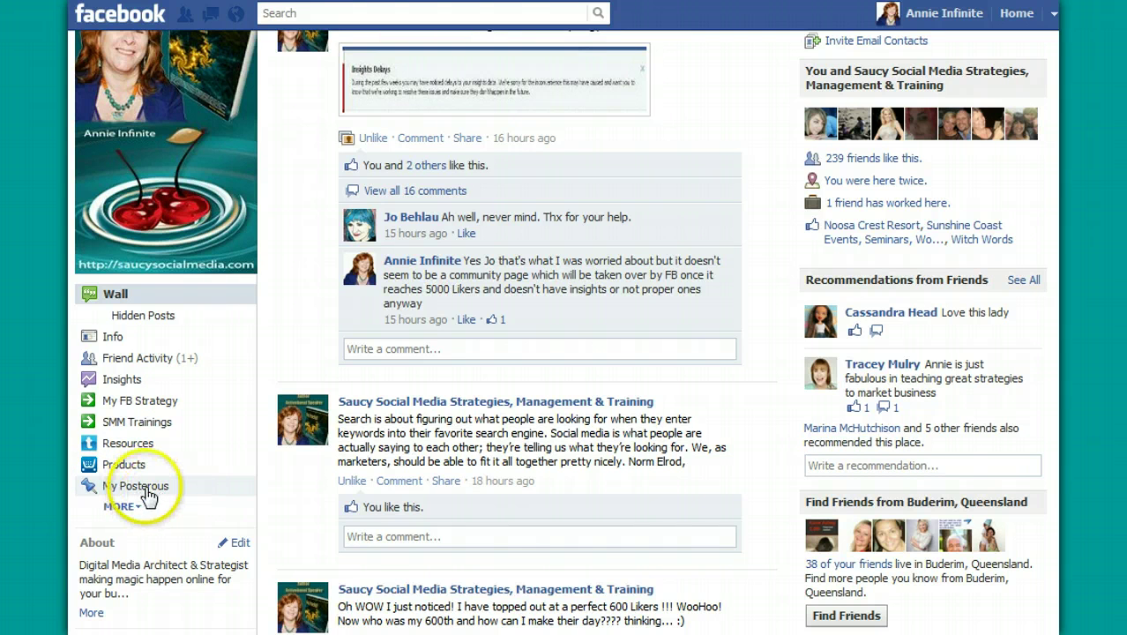
Step: Open the page's My Posterous tab and scroll through its Pinterest infographic pins
{"action": "left_click", "coordinate": [149, 491]}
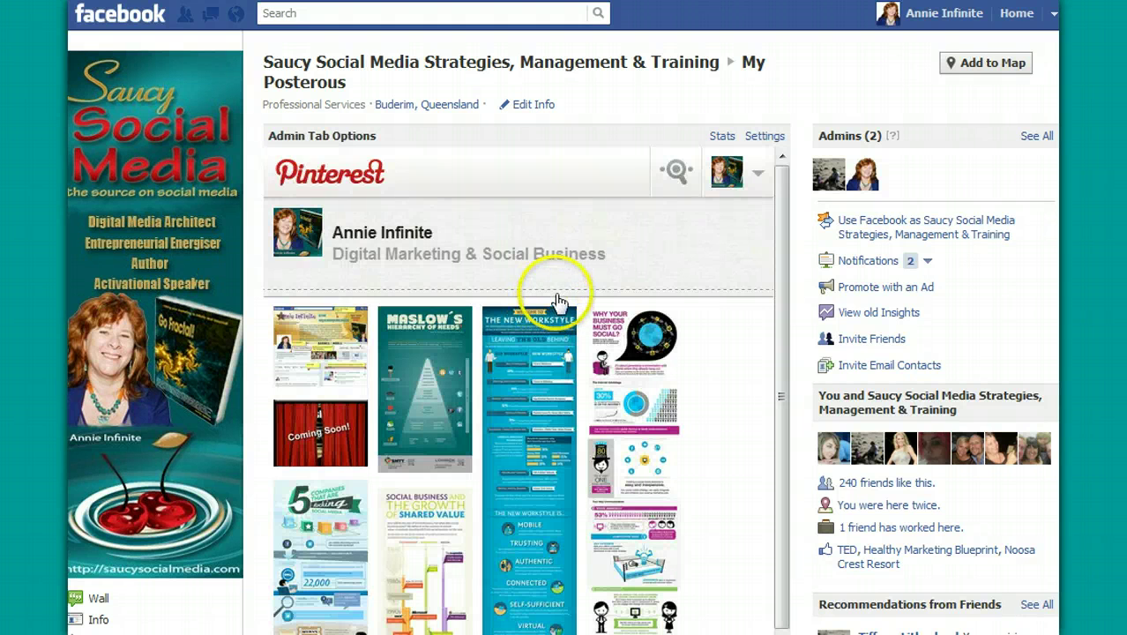
{"action": "scroll", "coordinate": [591, 331], "scroll_direction": "down", "scroll_amount": 10}
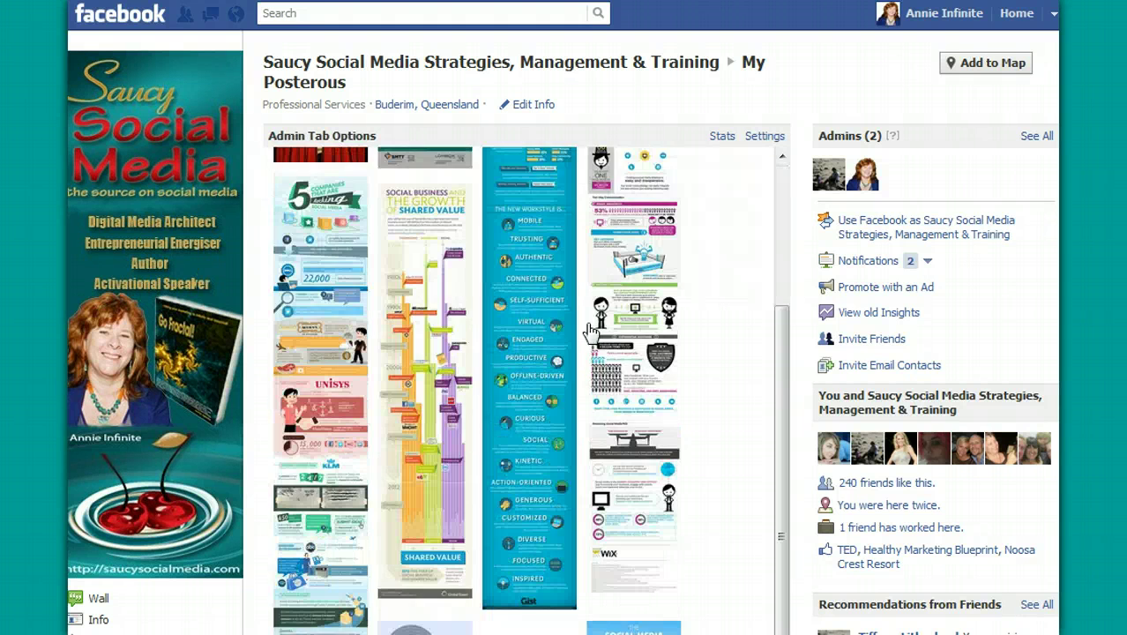
{"action": "scroll", "coordinate": [591, 330], "scroll_direction": "up", "scroll_amount": 10}
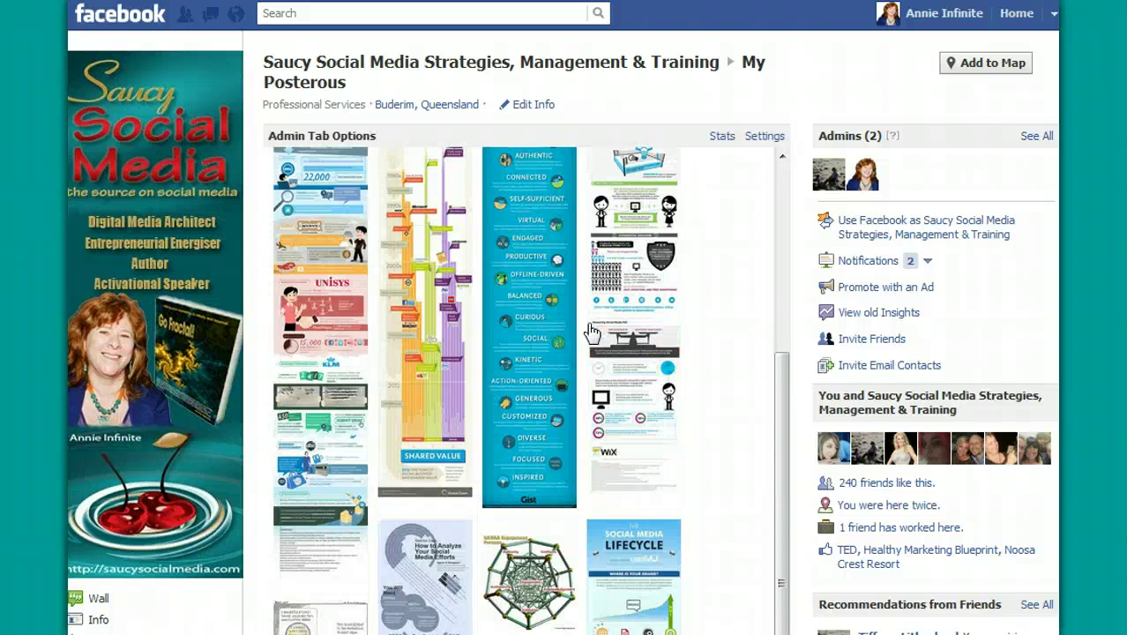
{"action": "scroll", "coordinate": [591, 331], "scroll_direction": "down", "scroll_amount": 3}
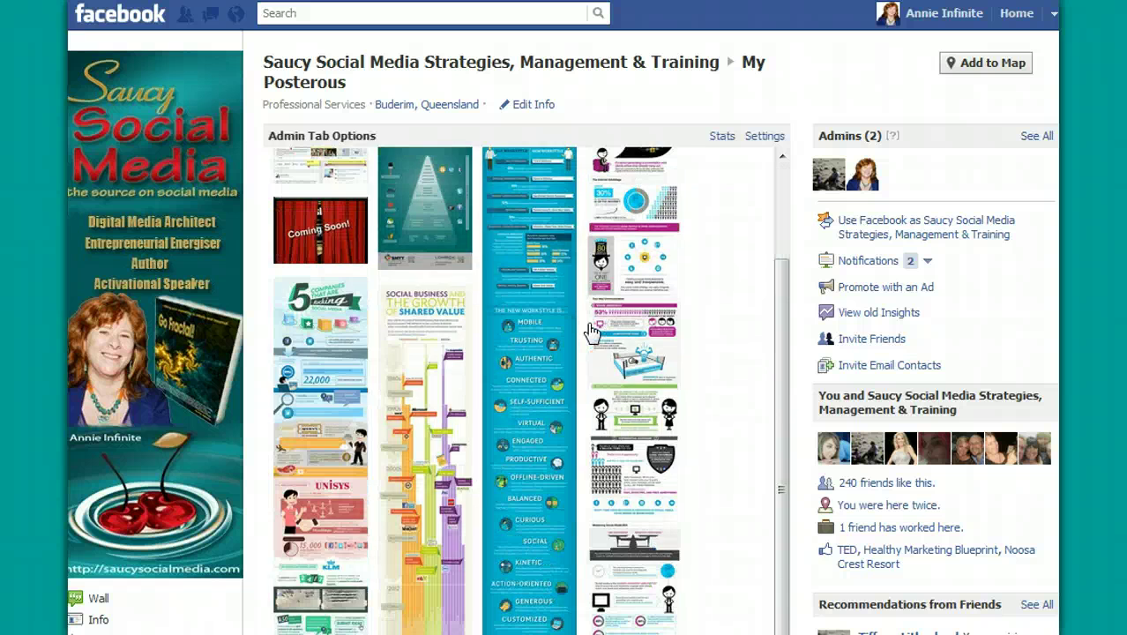
{"action": "scroll", "coordinate": [590, 330], "scroll_direction": "up", "scroll_amount": 3}
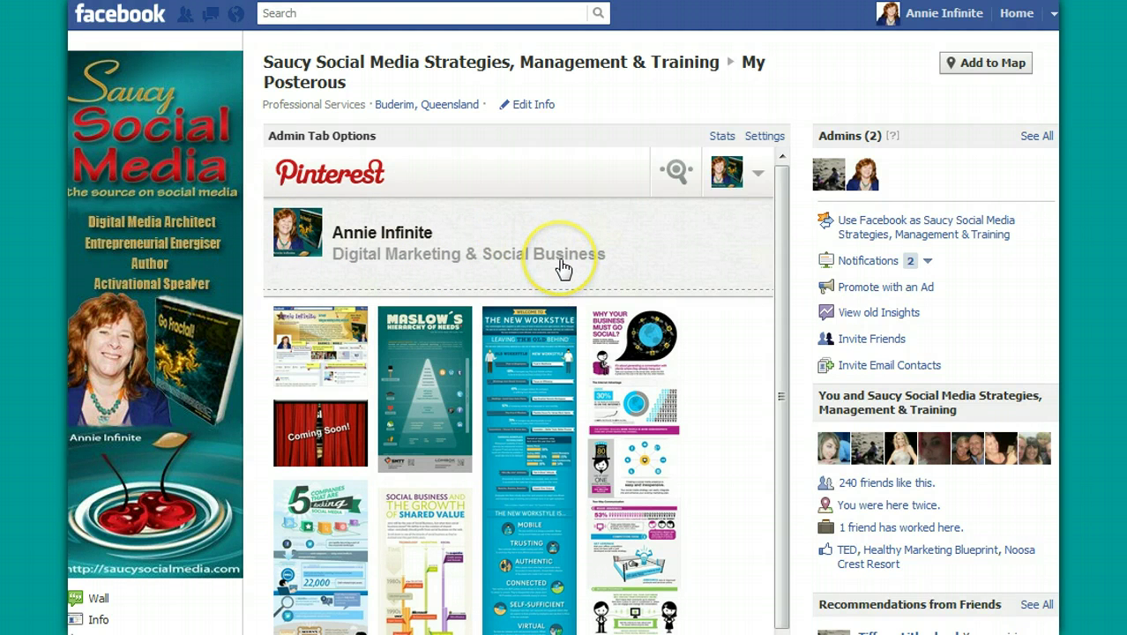
{"action": "scroll", "coordinate": [562, 269], "scroll_direction": "down", "scroll_amount": 5}
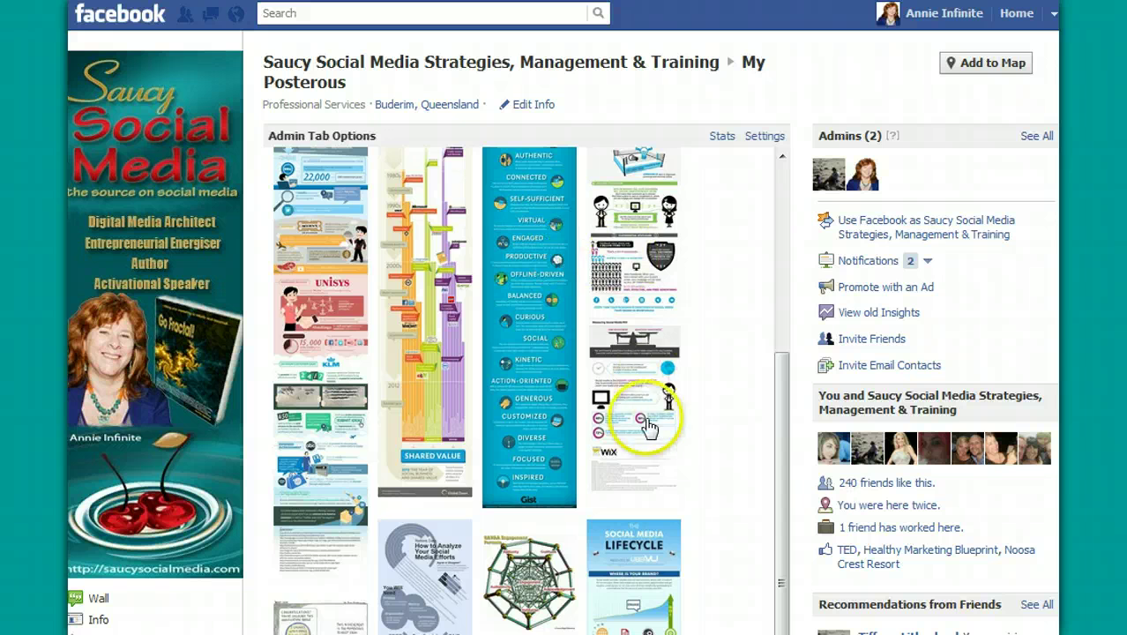
{"action": "scroll", "coordinate": [647, 431], "scroll_direction": "down", "scroll_amount": 5}
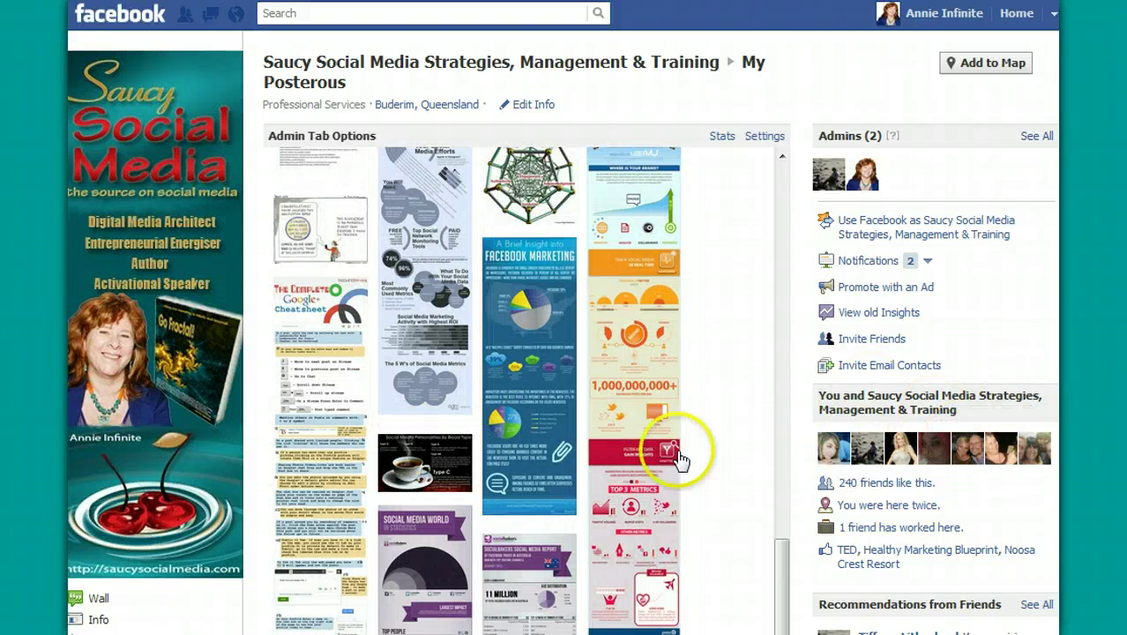
{"action": "scroll", "coordinate": [639, 448], "scroll_direction": "down", "scroll_amount": 5}
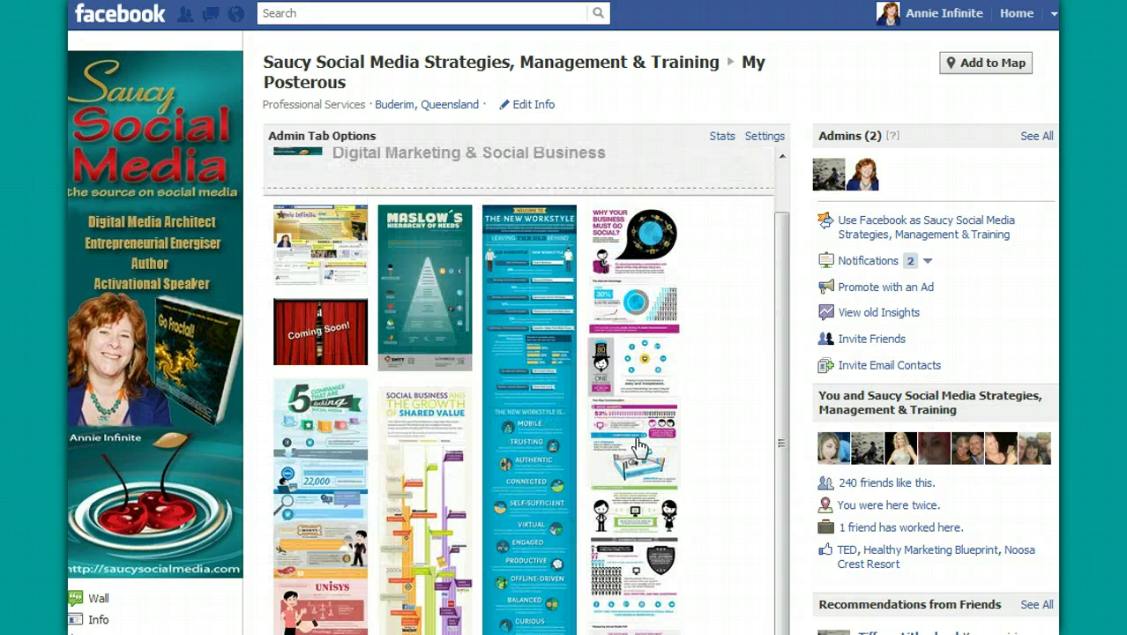
{"action": "scroll", "coordinate": [640, 448], "scroll_direction": "up", "scroll_amount": 2}
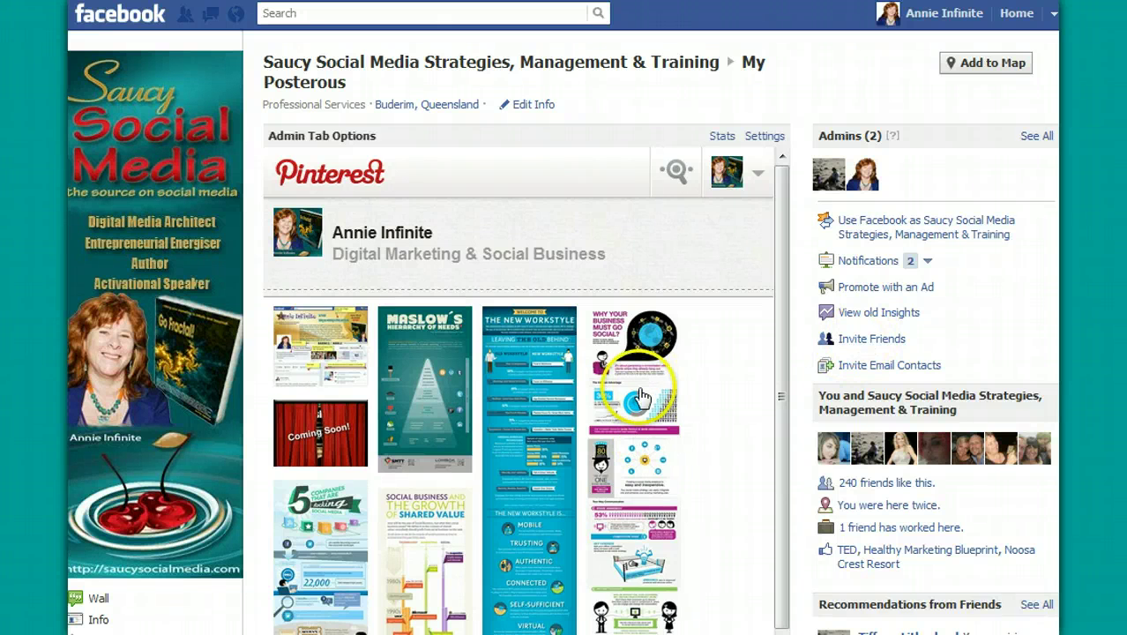
Step: Review the rest of the Digital Marketing & Social Business board inside the tab's iframe
{"action": "mouse_move", "coordinate": [212, 337]}
{"action": "scroll", "coordinate": [647, 378], "scroll_direction": "down", "scroll_amount": 5}
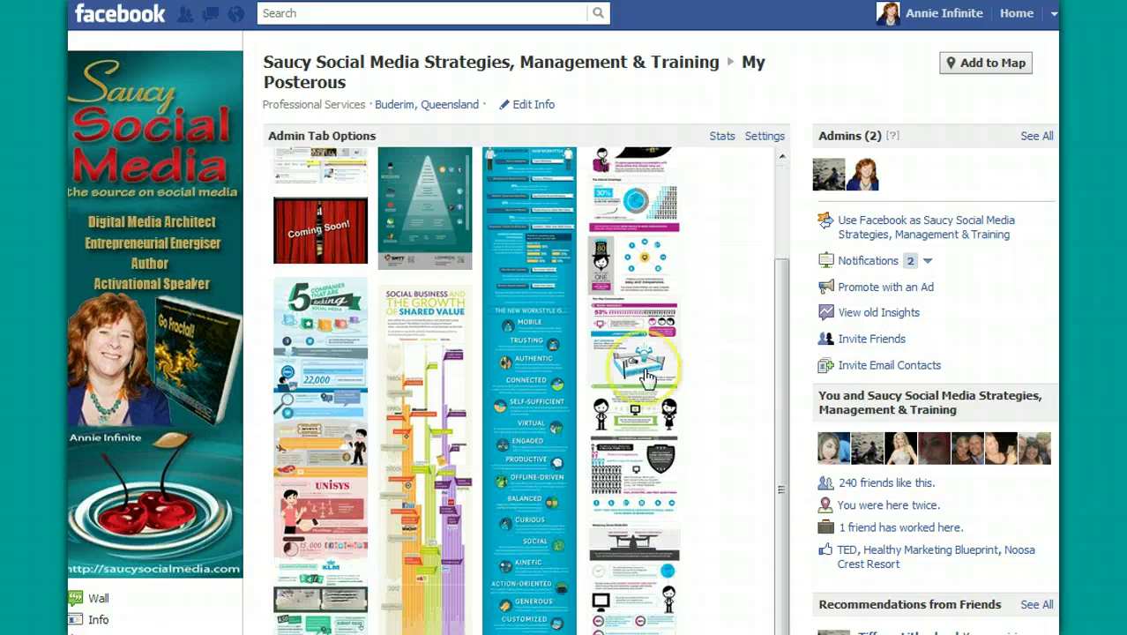
{"action": "scroll", "coordinate": [646, 378], "scroll_direction": "up", "scroll_amount": 10}
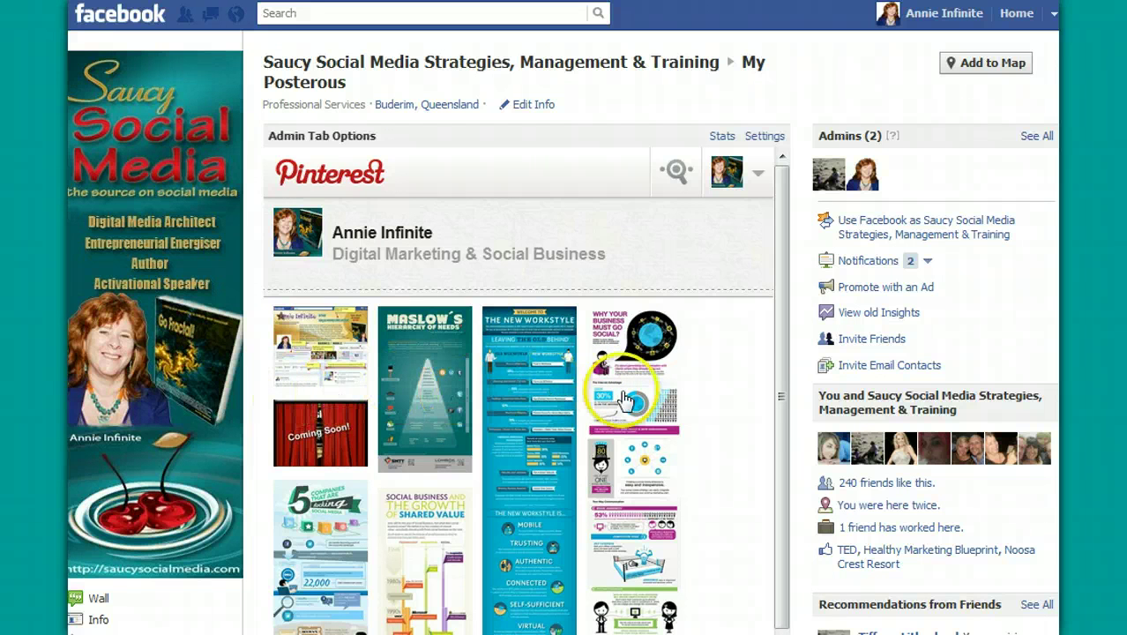
{"action": "left_click", "coordinate": [780, 381]}
{"action": "left_click_drag", "start_coordinate": [780, 381], "coordinate": [788, 288]}
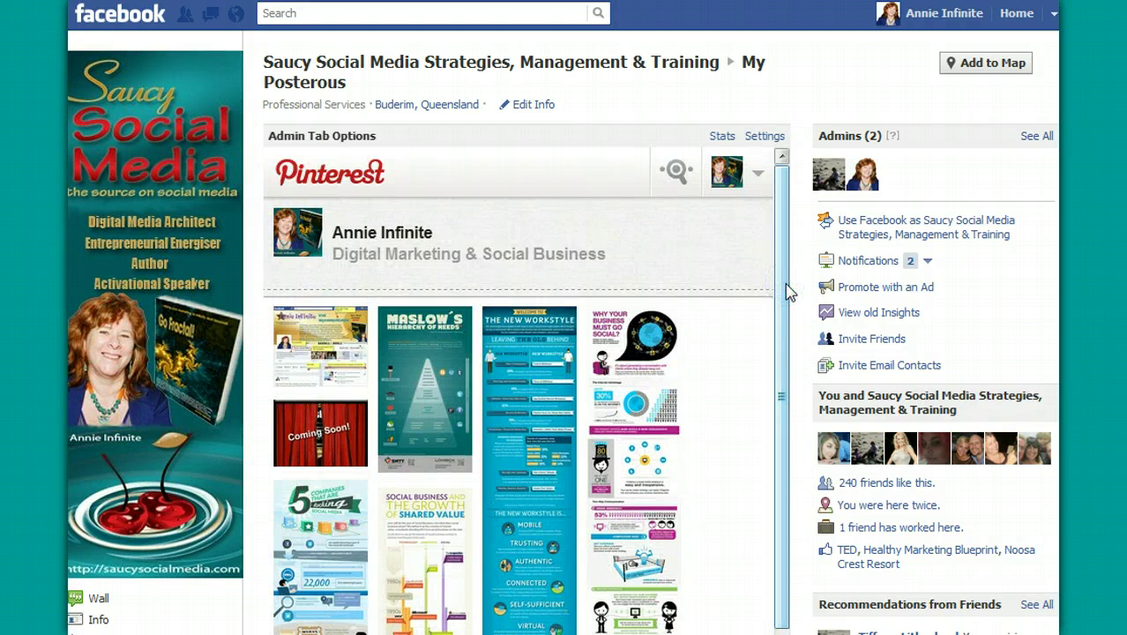
{"action": "mouse_move", "coordinate": [789, 293]}
{"action": "left_mouse_down"}
{"action": "mouse_move", "coordinate": [717, 308]}
{"action": "mouse_move", "coordinate": [661, 348]}
{"action": "mouse_move", "coordinate": [675, 357]}
{"action": "left_mouse_up"}
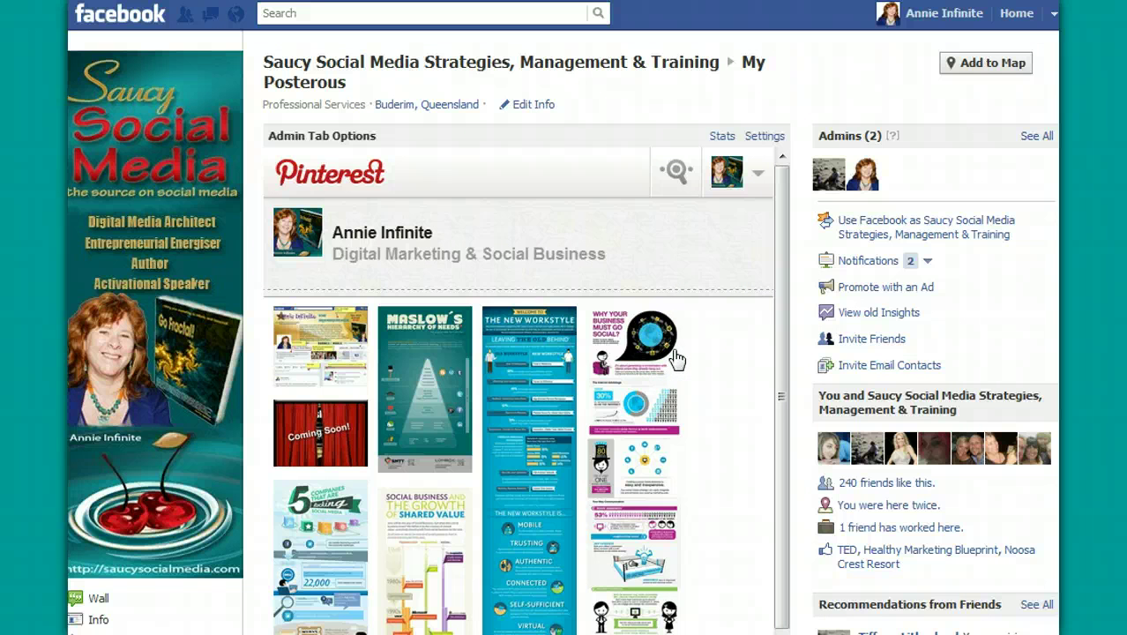
Step: Open the My Posterous tab's Settings and scroll down to the Page Source fields
{"action": "left_click", "coordinate": [763, 135]}
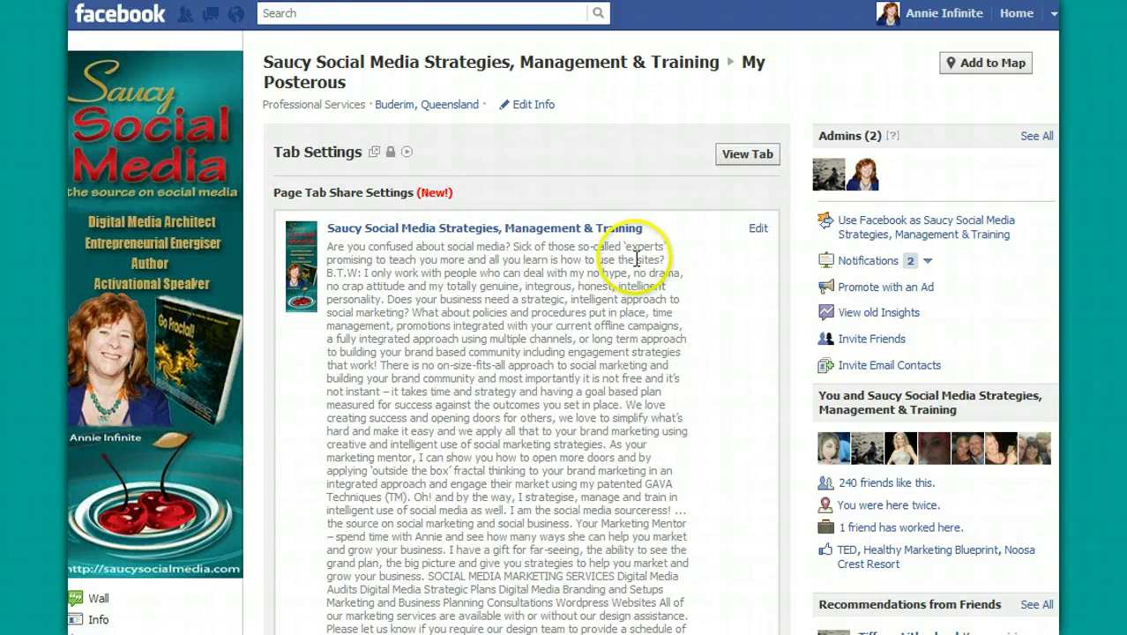
{"action": "scroll", "coordinate": [485, 304], "scroll_direction": "down", "scroll_amount": 3}
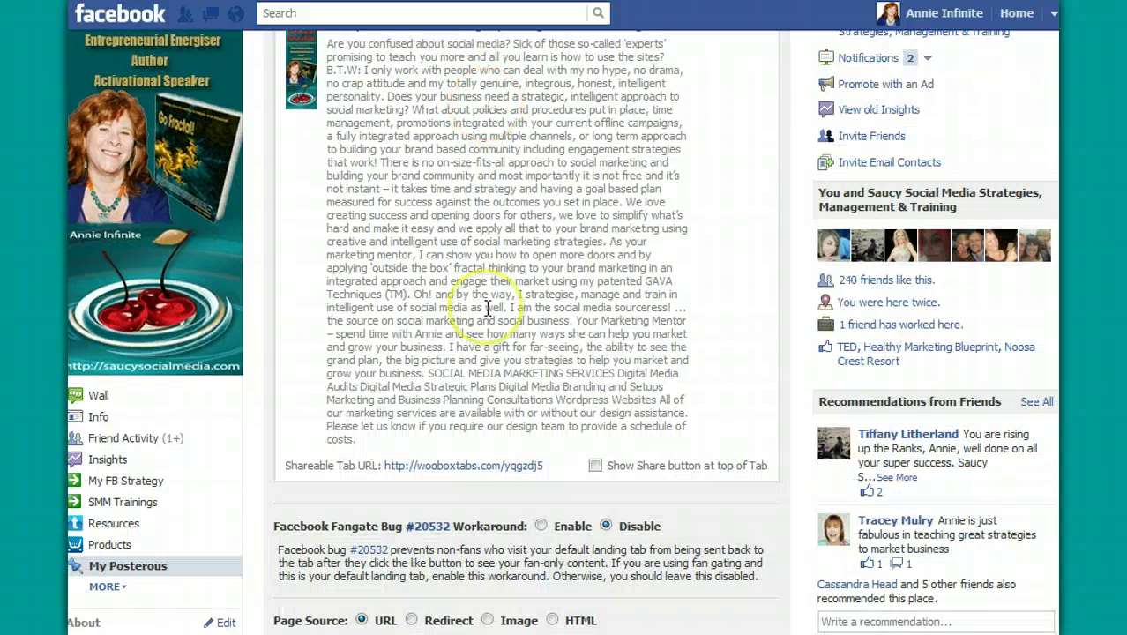
{"action": "scroll", "coordinate": [487, 307], "scroll_direction": "down", "scroll_amount": 1}
{"action": "scroll", "coordinate": [487, 309], "scroll_direction": "down", "scroll_amount": 3}
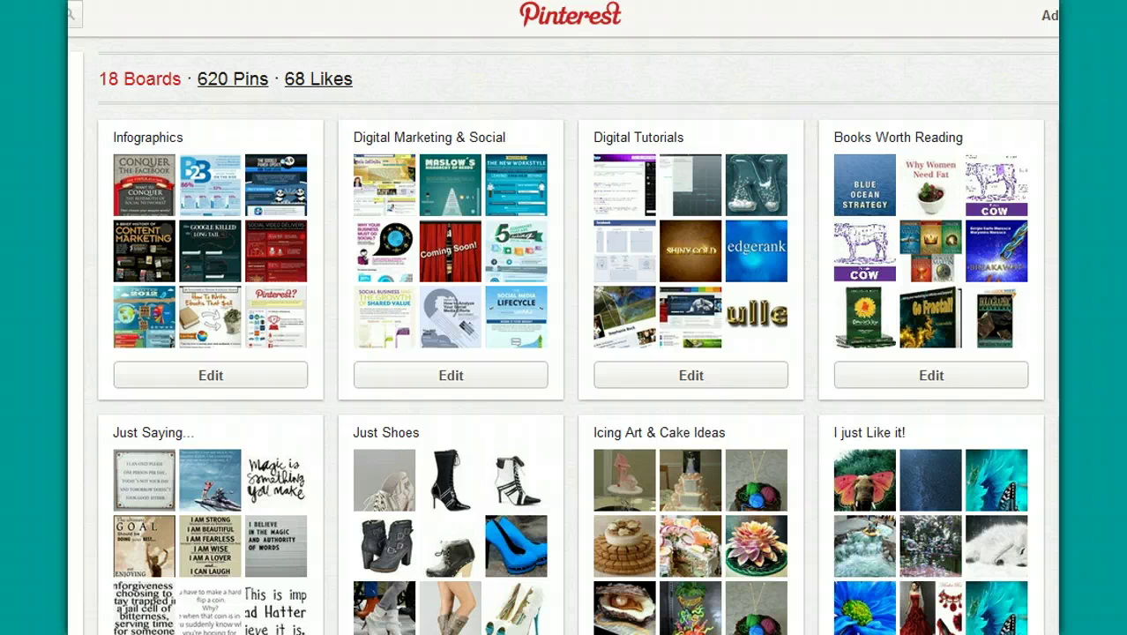
Step: Copy the Pinterest profile address and paste it into a blank Notepad document
{"action": "right_click", "coordinate": [176, 2]}
{"action": "left_click", "coordinate": [216, 14]}
{"action": "left_click", "coordinate": [293, 616]}
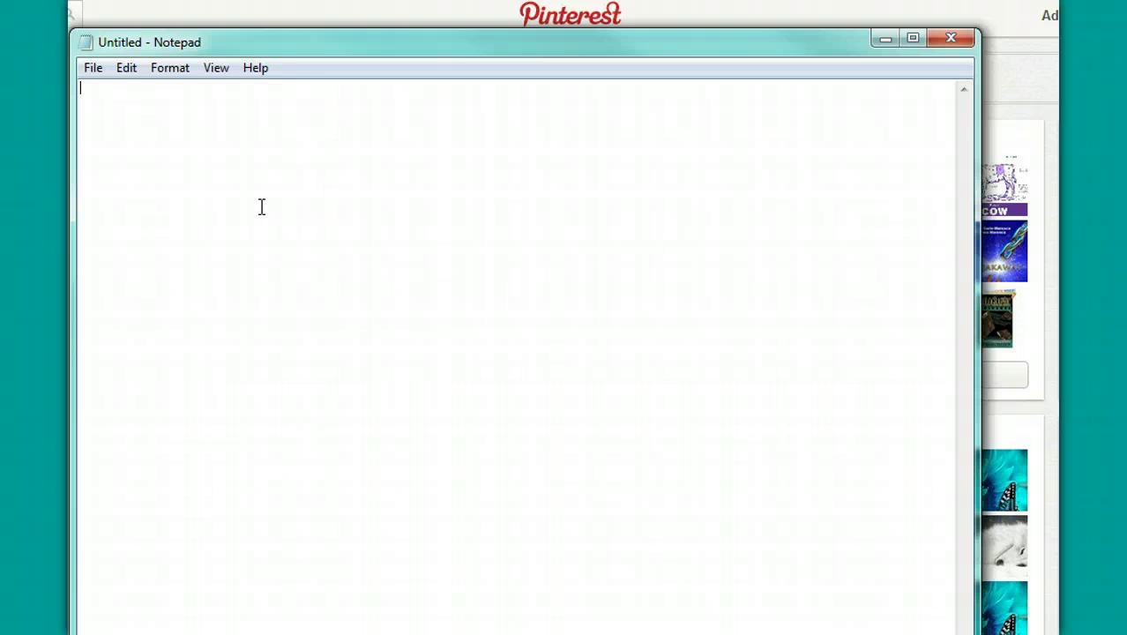
{"action": "key", "text": "ctrl+v"}
{"action": "left_click", "coordinate": [393, 212]}
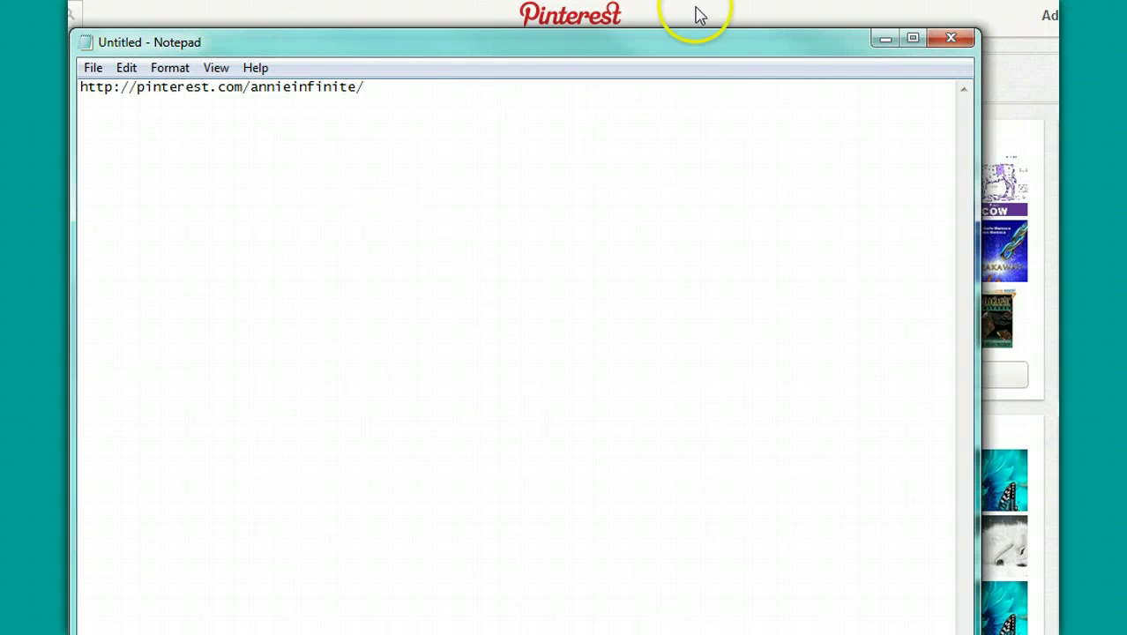
Step: Bring the Pinterest boards page forward and scroll through all 18 boards
{"action": "left_click", "coordinate": [965, 15]}
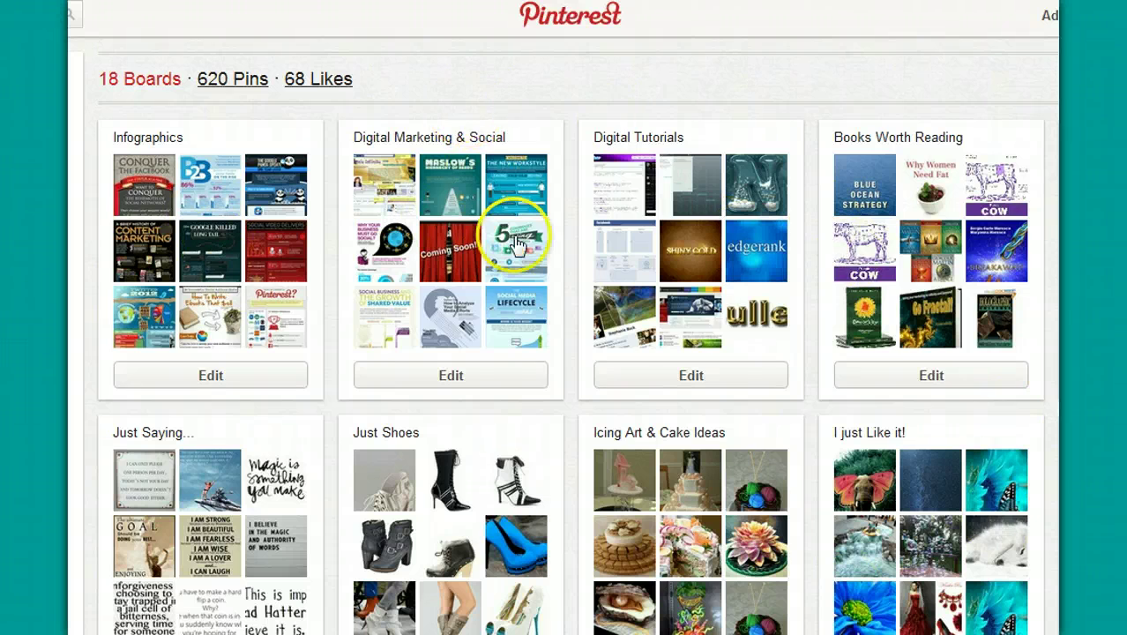
{"action": "scroll", "coordinate": [517, 245], "scroll_direction": "down", "scroll_amount": 6}
{"action": "scroll", "coordinate": [517, 245], "scroll_direction": "up", "scroll_amount": 6}
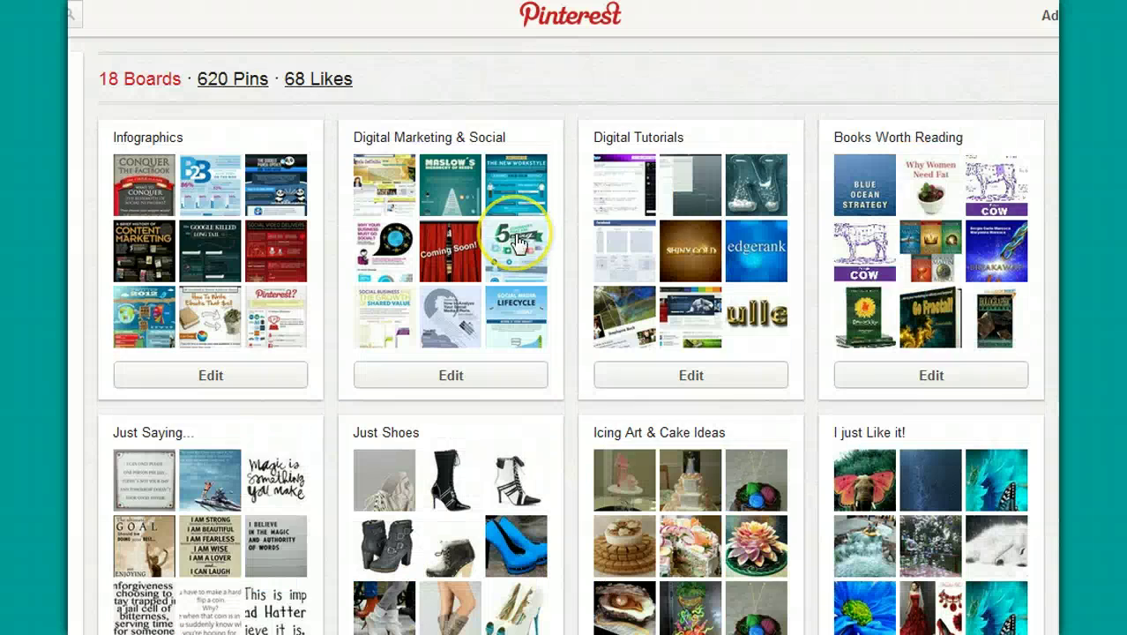
{"action": "scroll", "coordinate": [518, 246], "scroll_direction": "down", "scroll_amount": 6}
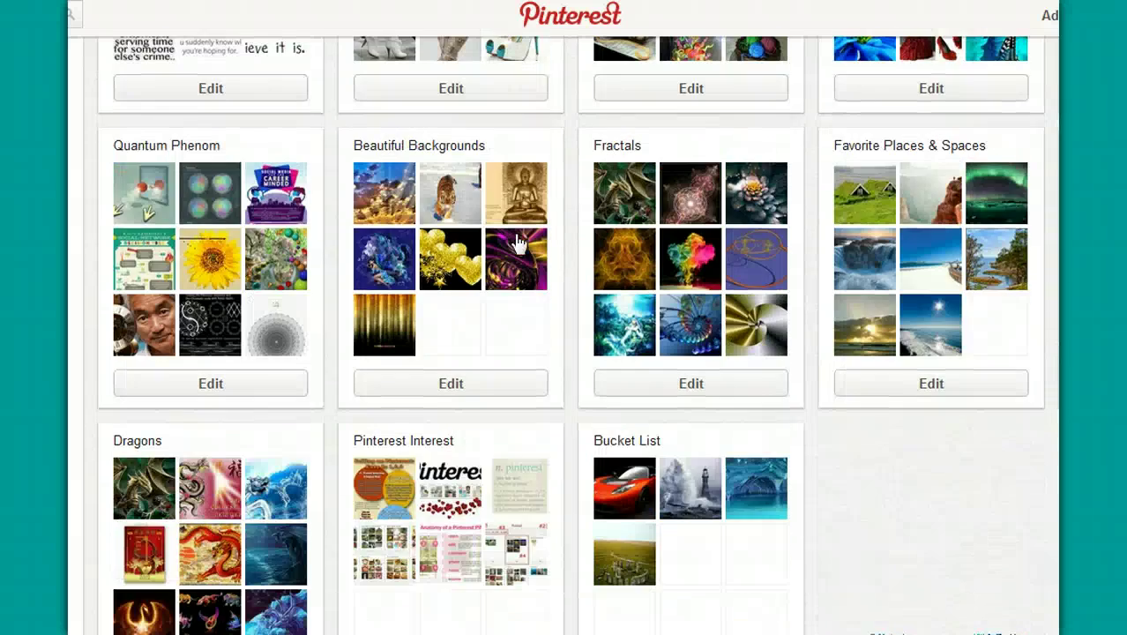
{"action": "scroll", "coordinate": [518, 245], "scroll_direction": "up", "scroll_amount": 6}
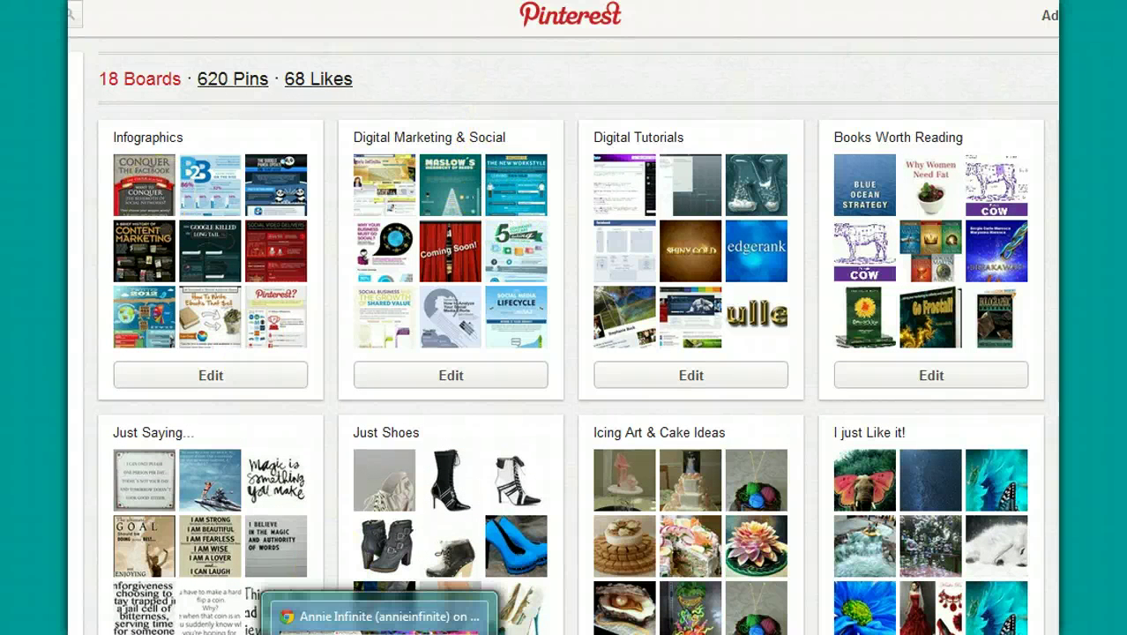
Step: Copy the mobile board URL from the Facebook tab's Page Source field
{"action": "key", "text": "alt+Tab"}
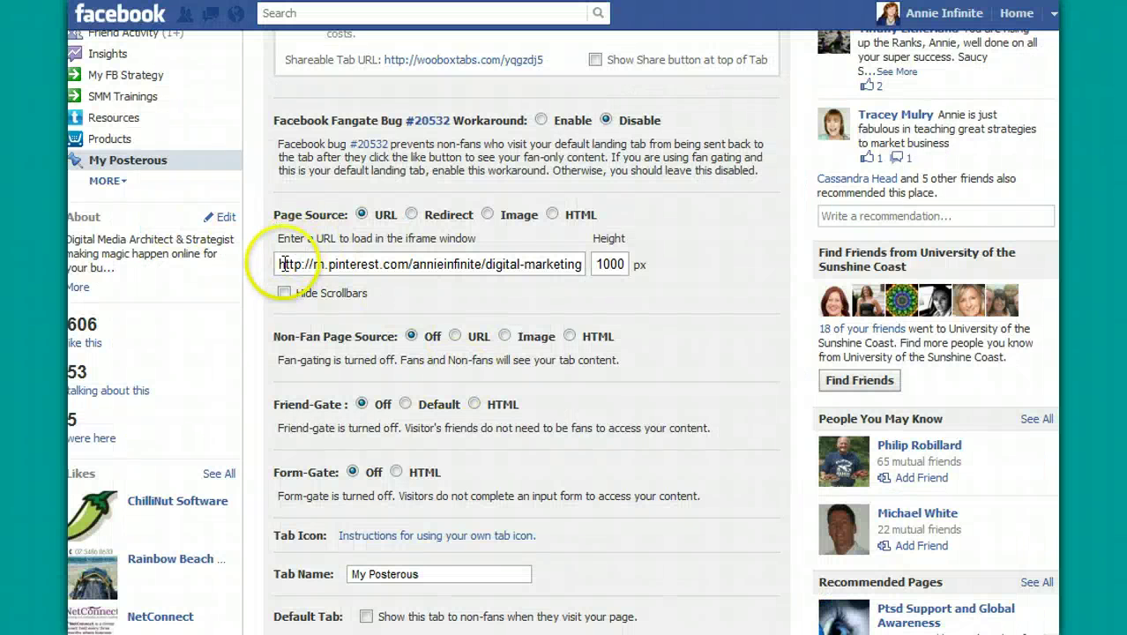
{"action": "left_click_drag", "start_coordinate": [281, 264], "coordinate": [609, 264]}
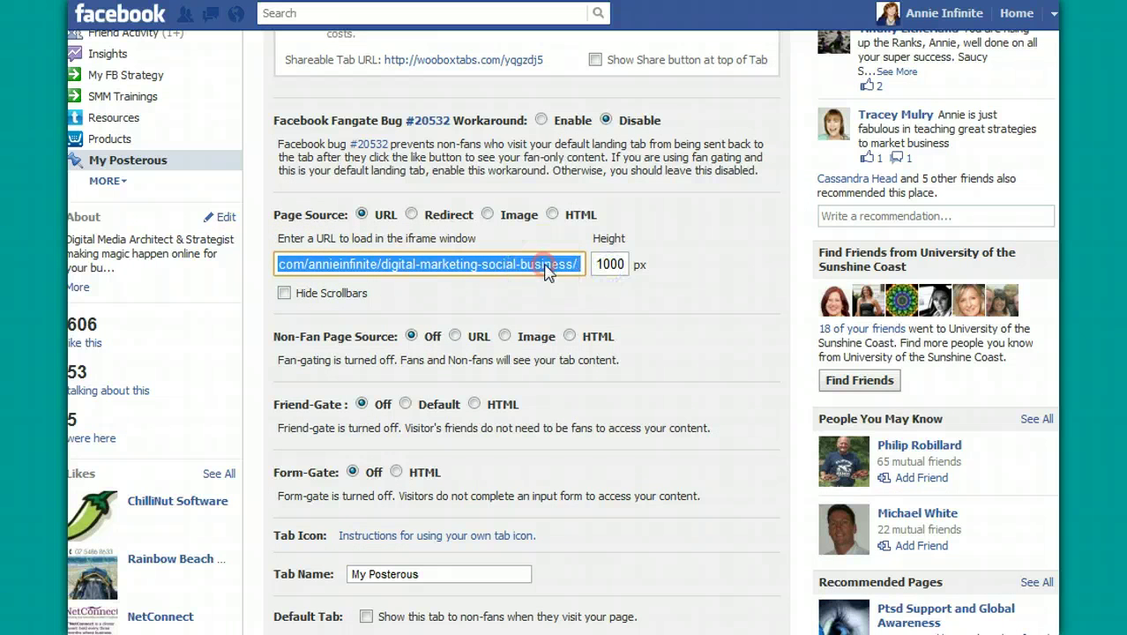
{"action": "right_click", "coordinate": [543, 264]}
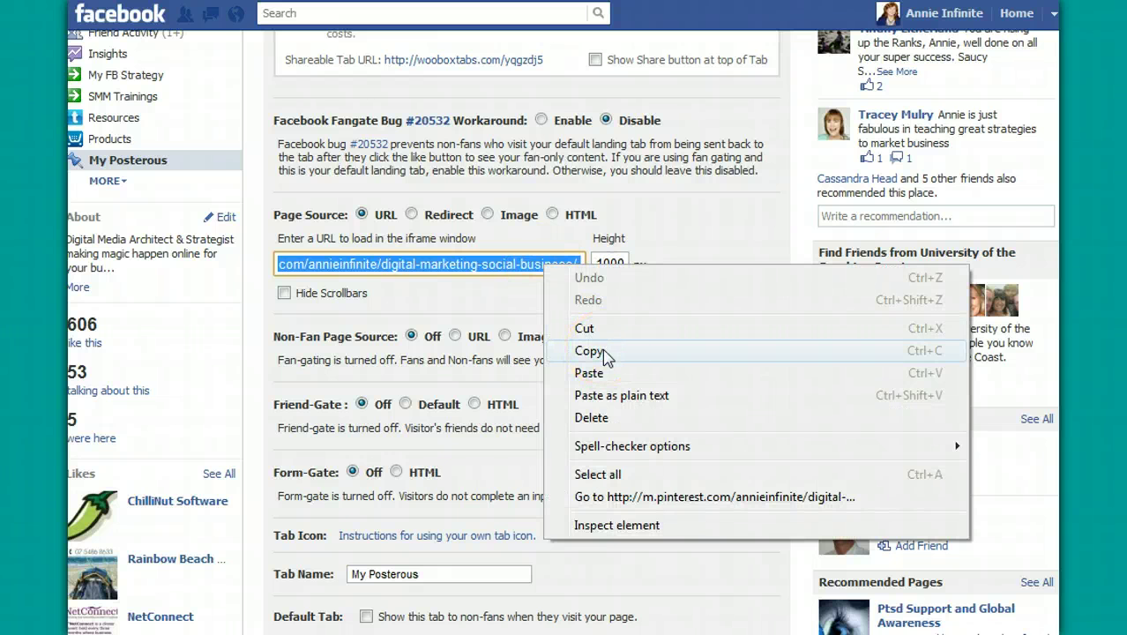
{"action": "left_click", "coordinate": [603, 352]}
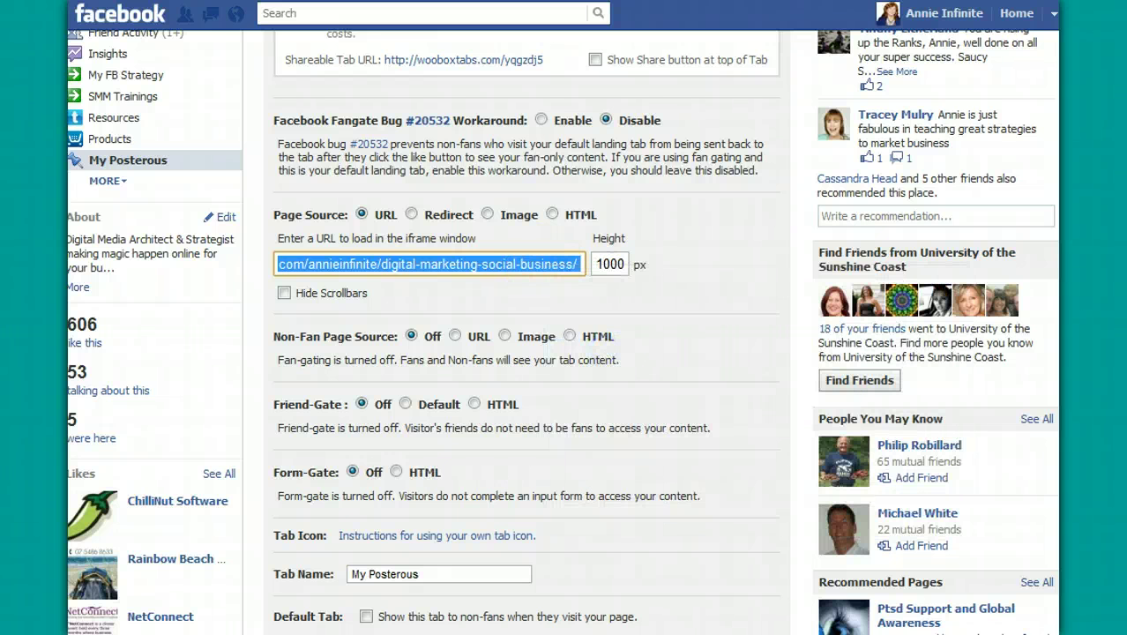
{"action": "left_click", "coordinate": [163, 612]}
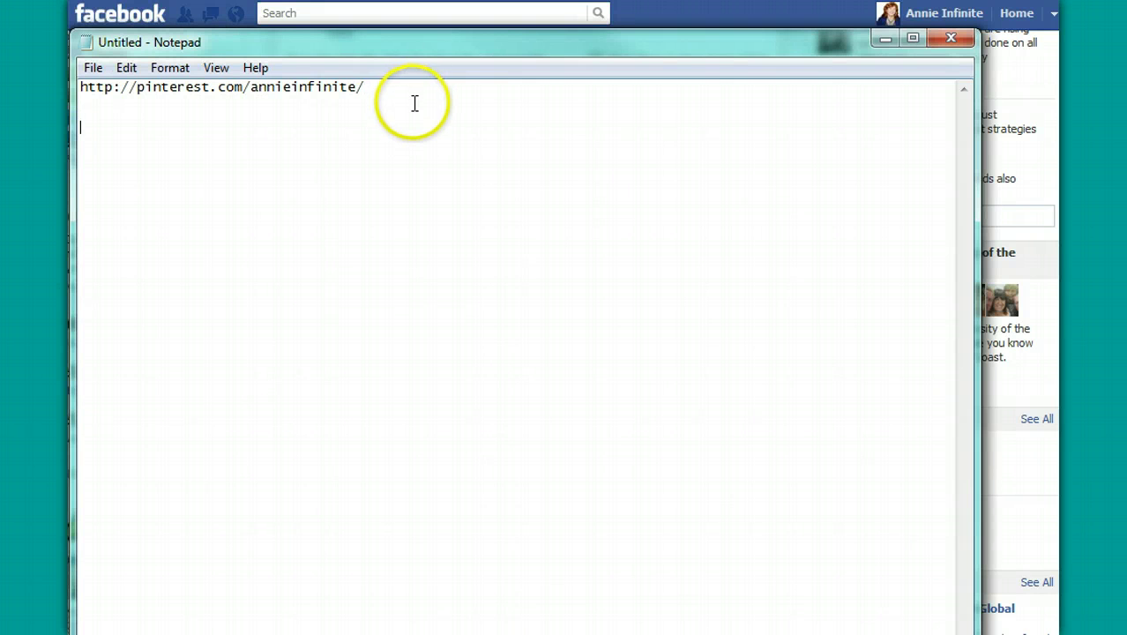
Step: Paste the mobile board URL into the notes and copy the Digital Marketing & Social Business board address
{"action": "key", "text": "ctrl+v"}
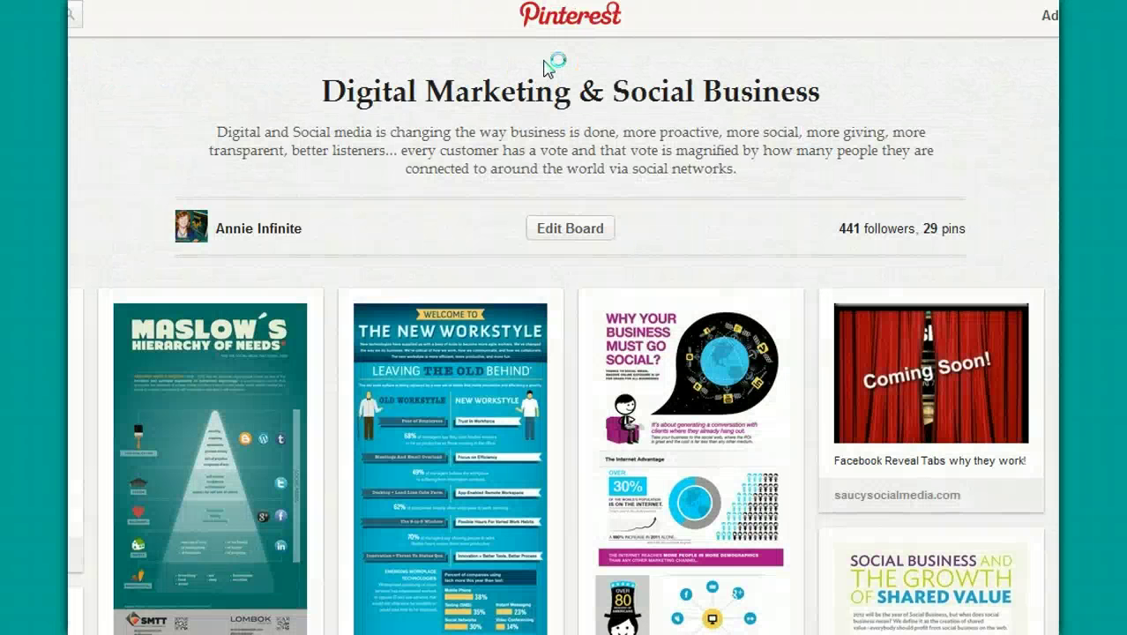
{"action": "left_click", "coordinate": [456, 76]}
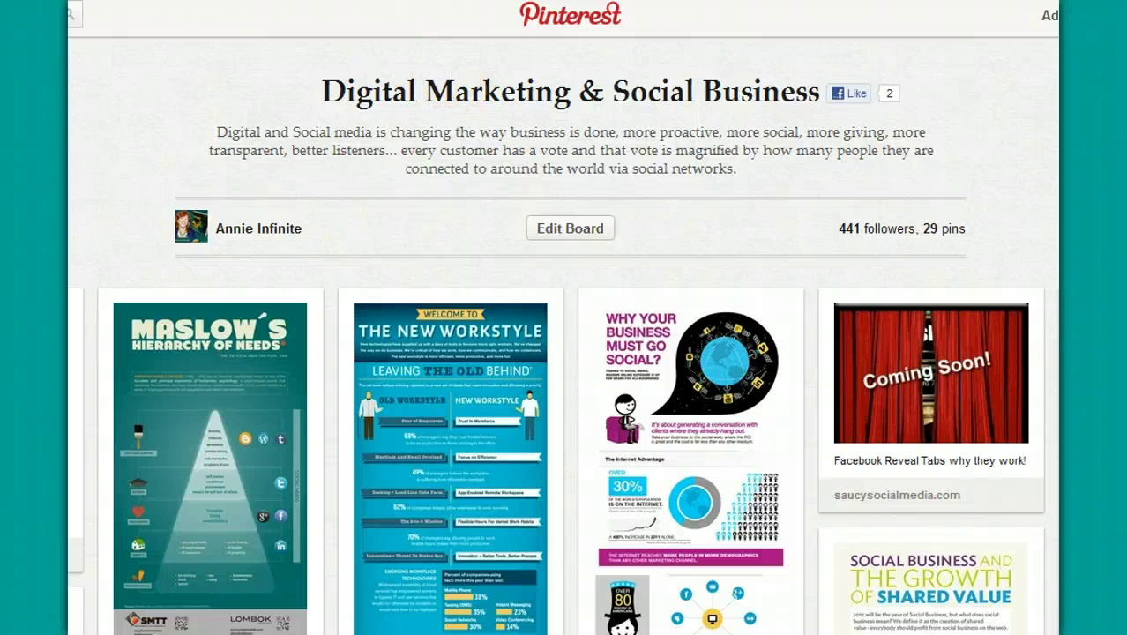
{"action": "right_click", "coordinate": [88, 2]}
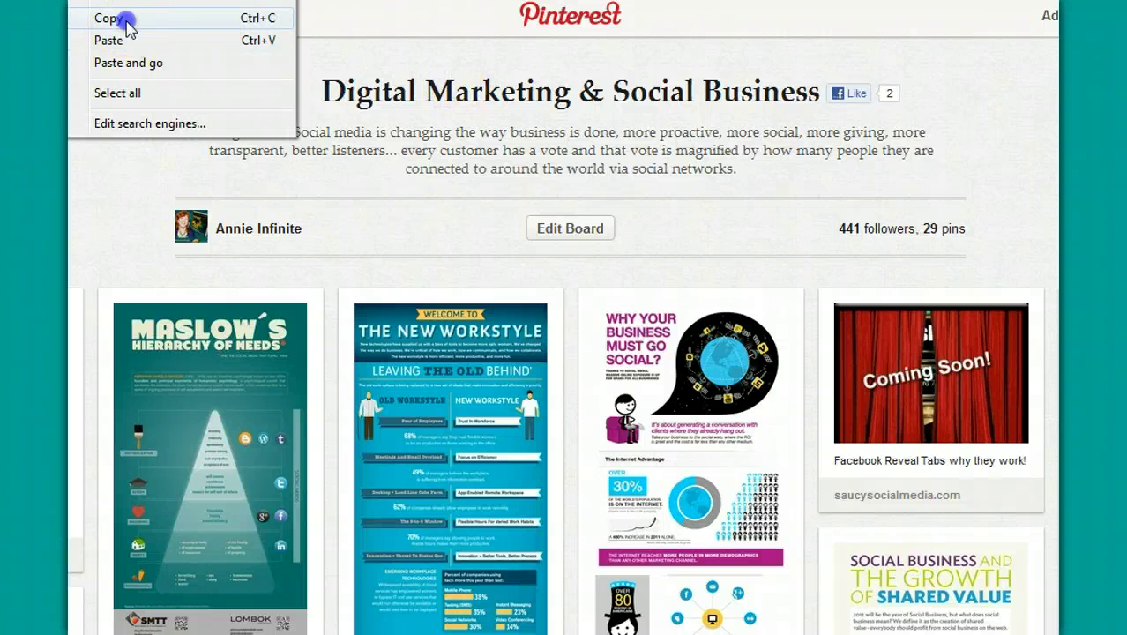
{"action": "left_click", "coordinate": [118, 17]}
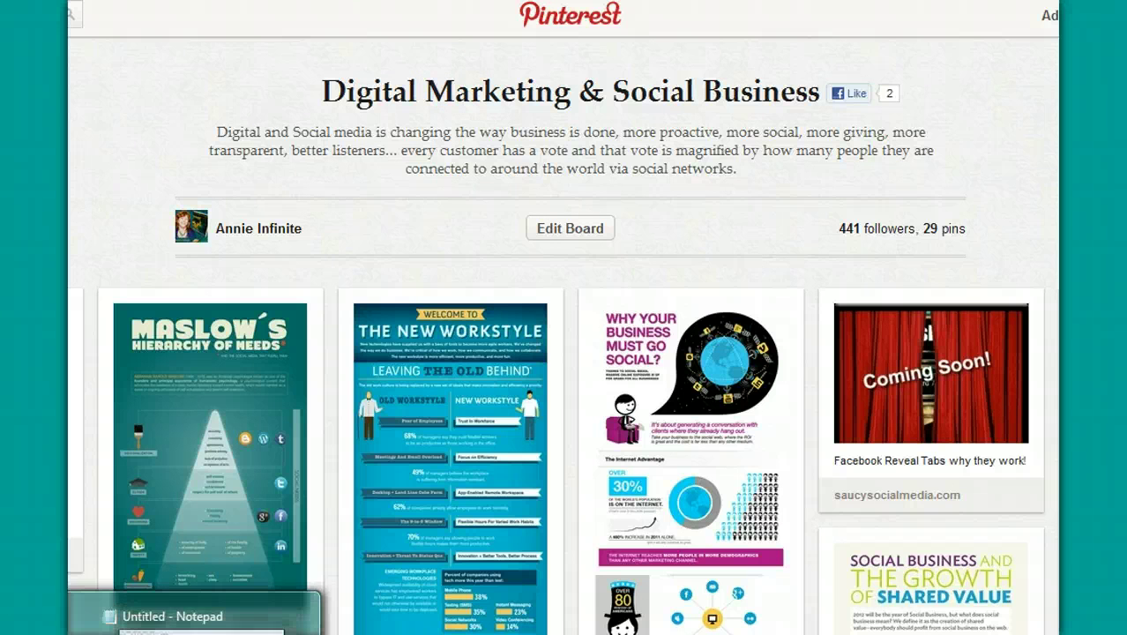
Step: Paste the desktop board URL onto a new line in the Notepad notes
{"action": "left_click", "coordinate": [190, 609]}
{"action": "left_click", "coordinate": [344, 237]}
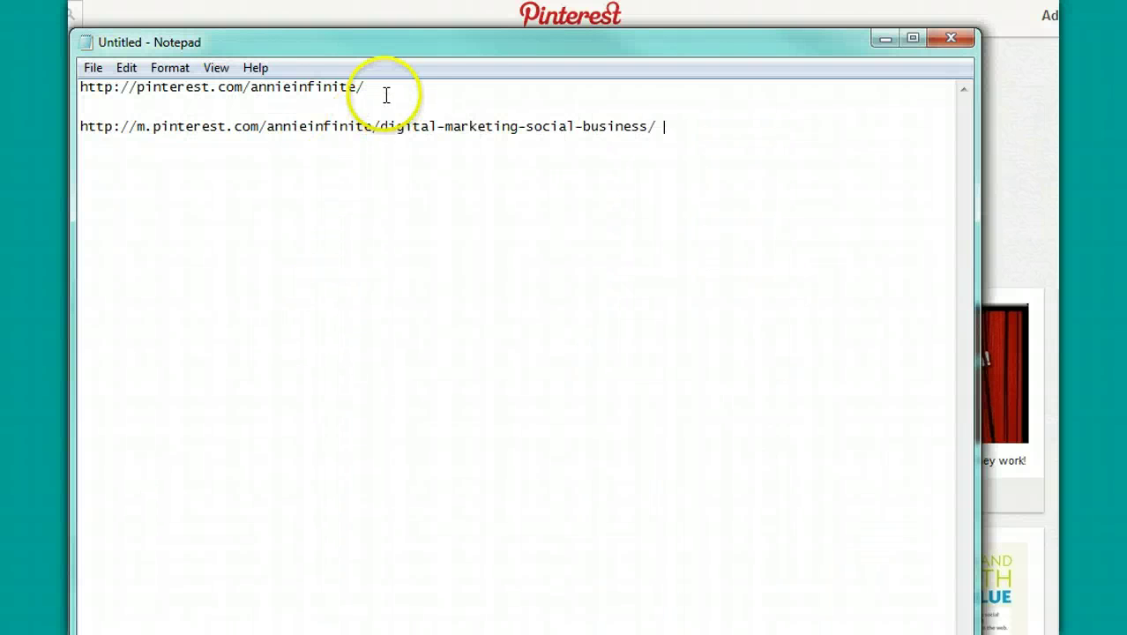
{"action": "key", "text": "Return"}
{"action": "key", "text": "Return"}
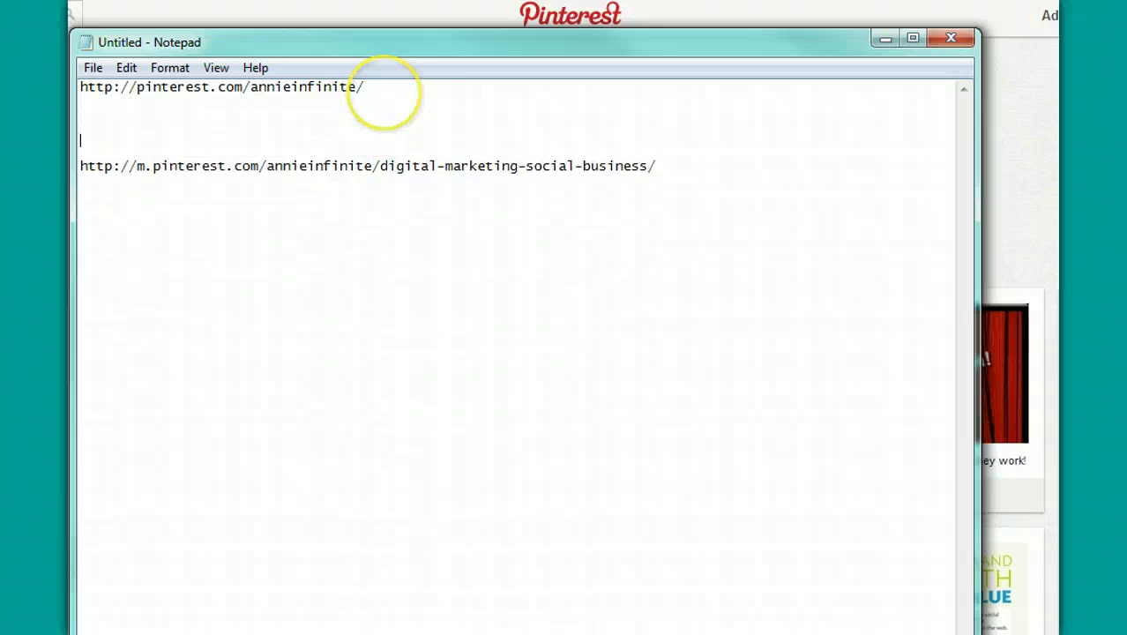
{"action": "key", "text": "ctrl+v"}
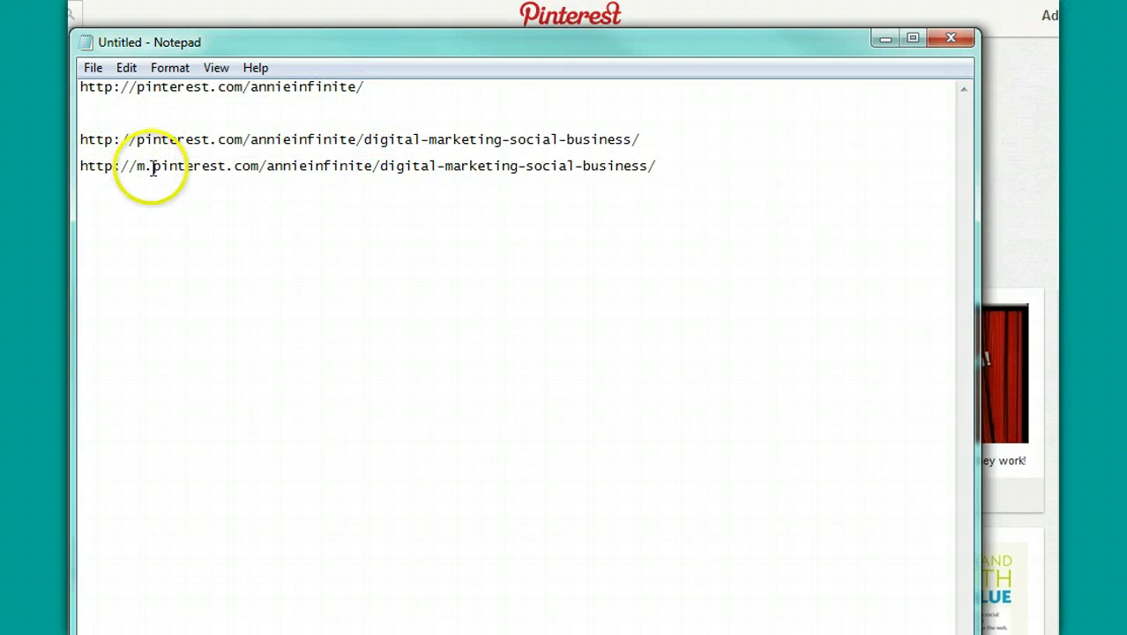
{"action": "left_click", "coordinate": [138, 89]}
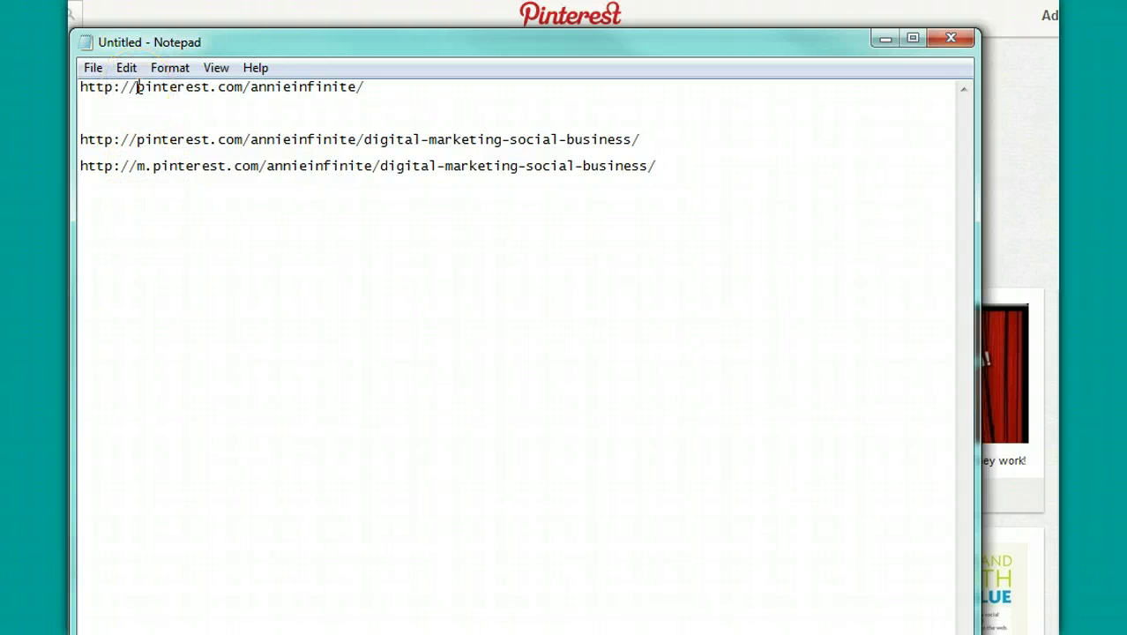
{"action": "type", "text": "m."}
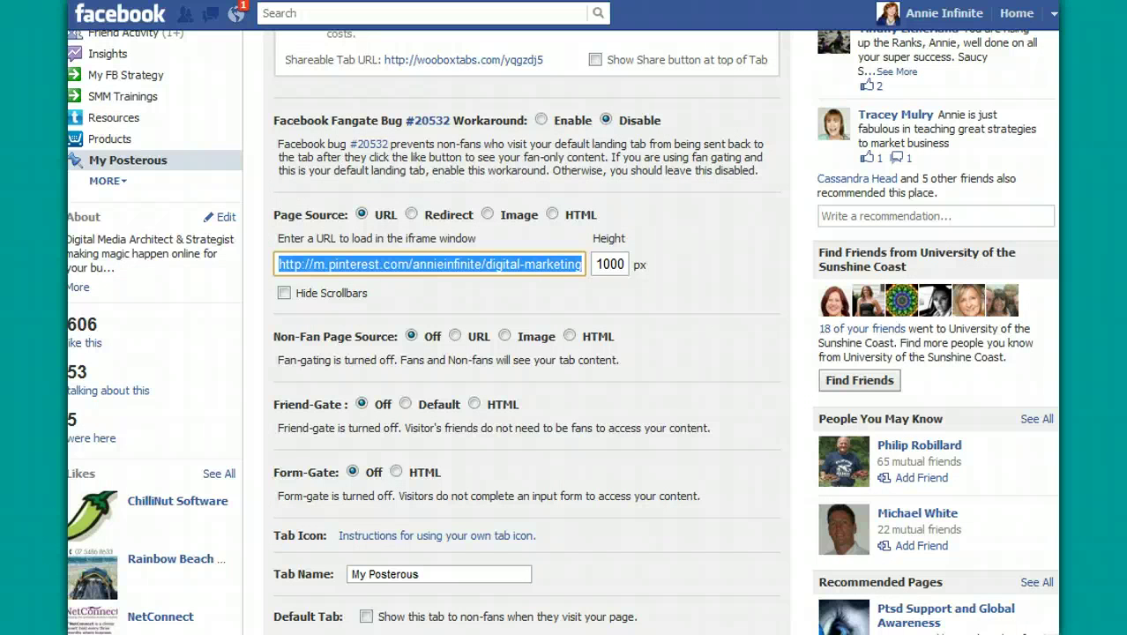
{"action": "left_click", "coordinate": [372, 324]}
{"action": "left_click", "coordinate": [141, 616]}
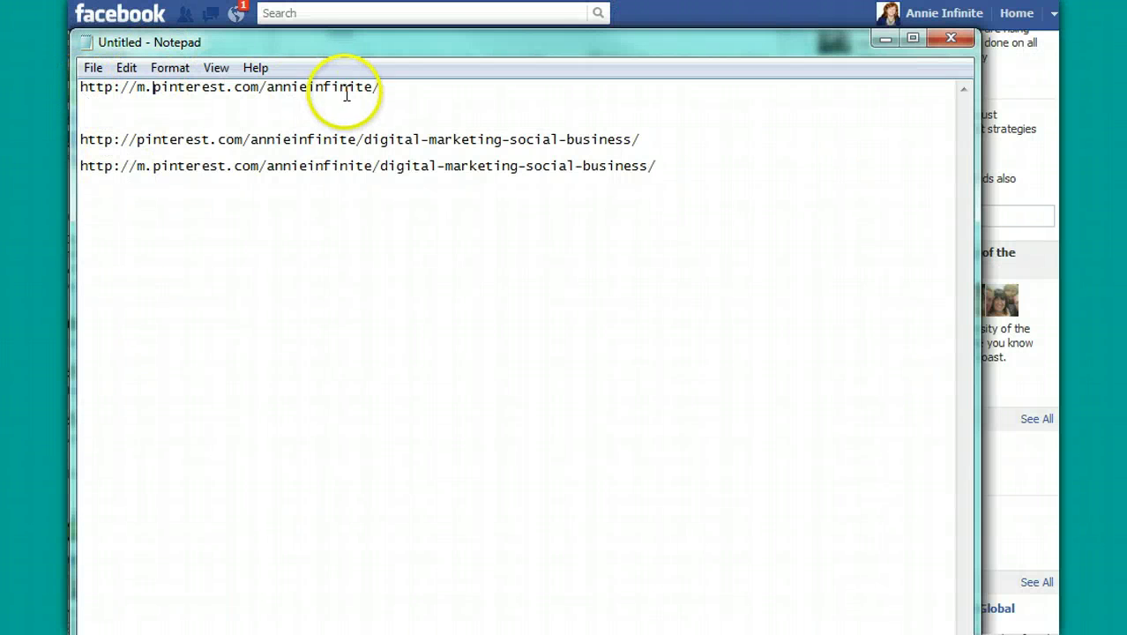
{"action": "left_click_drag", "start_coordinate": [391, 91], "coordinate": [82, 95]}
{"action": "right_click", "coordinate": [131, 83]}
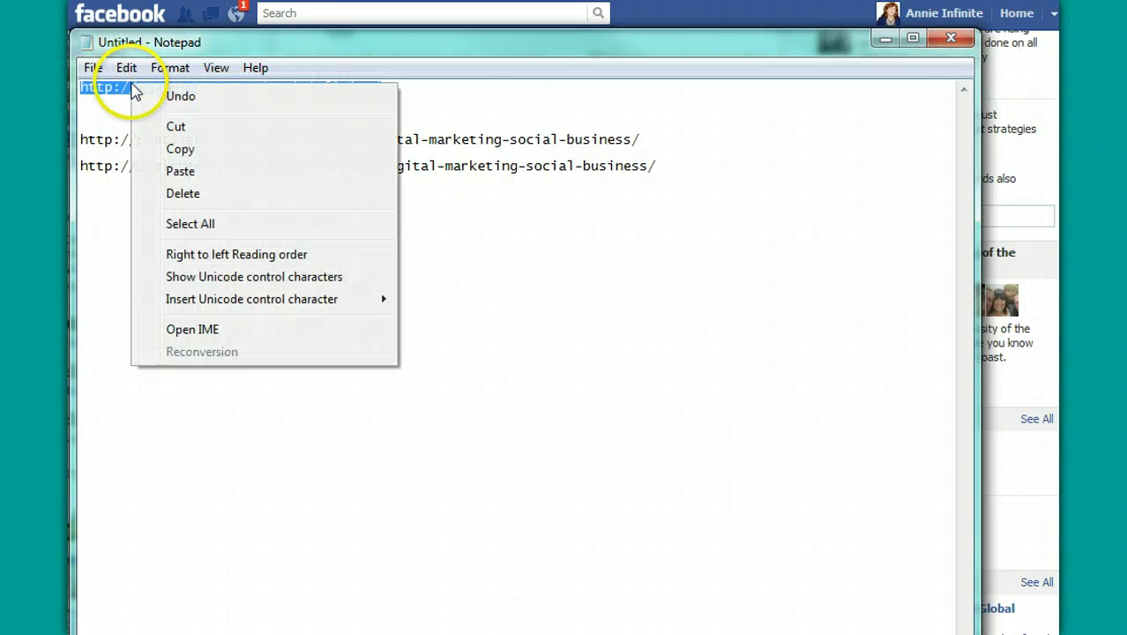
{"action": "left_click", "coordinate": [177, 150]}
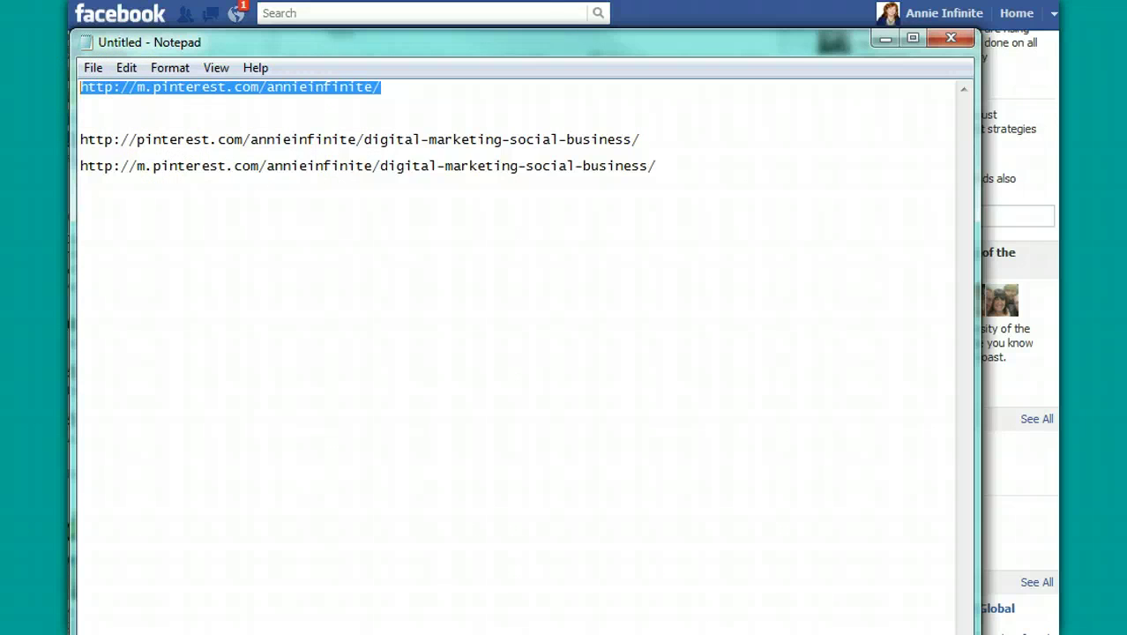
{"action": "left_click", "coordinate": [643, 25]}
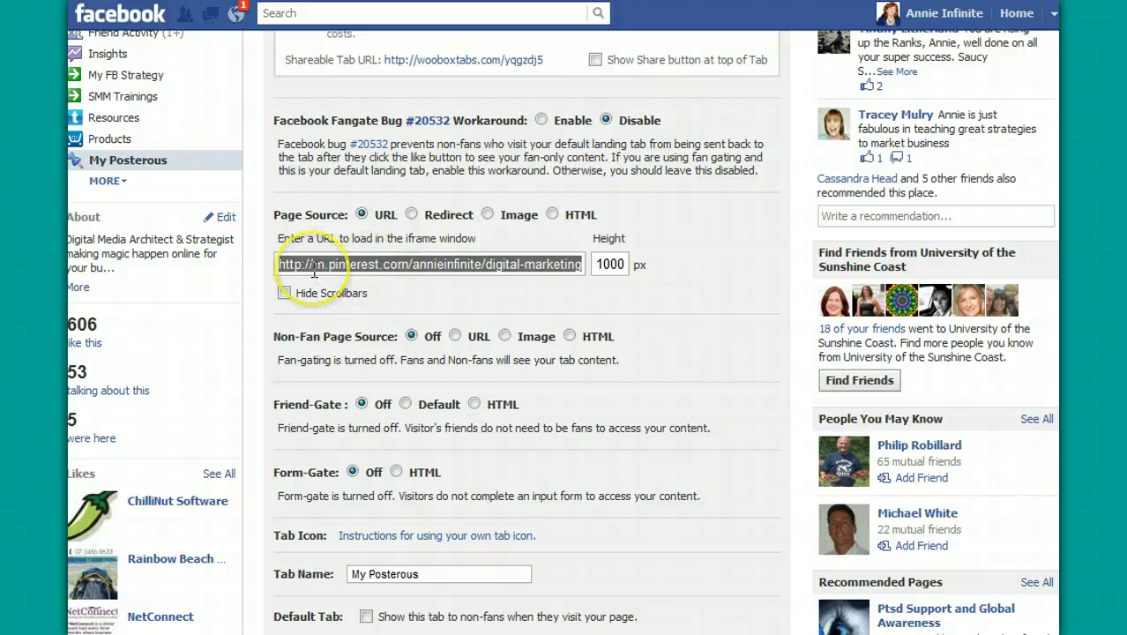
{"action": "left_click", "coordinate": [284, 265]}
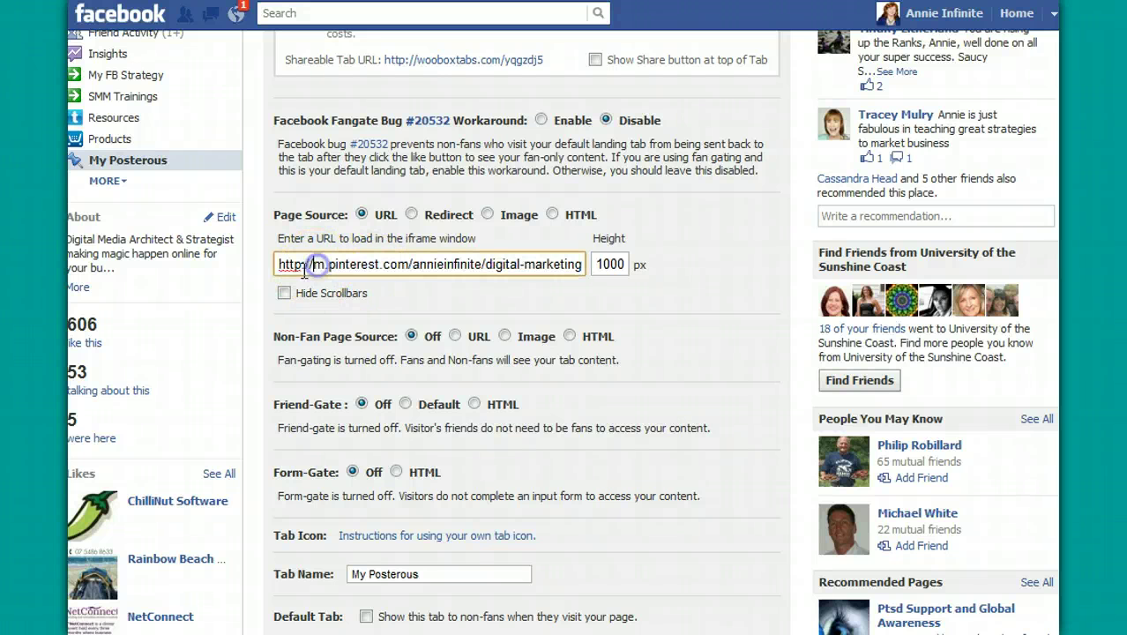
{"action": "left_click_drag", "start_coordinate": [278, 265], "coordinate": [612, 266]}
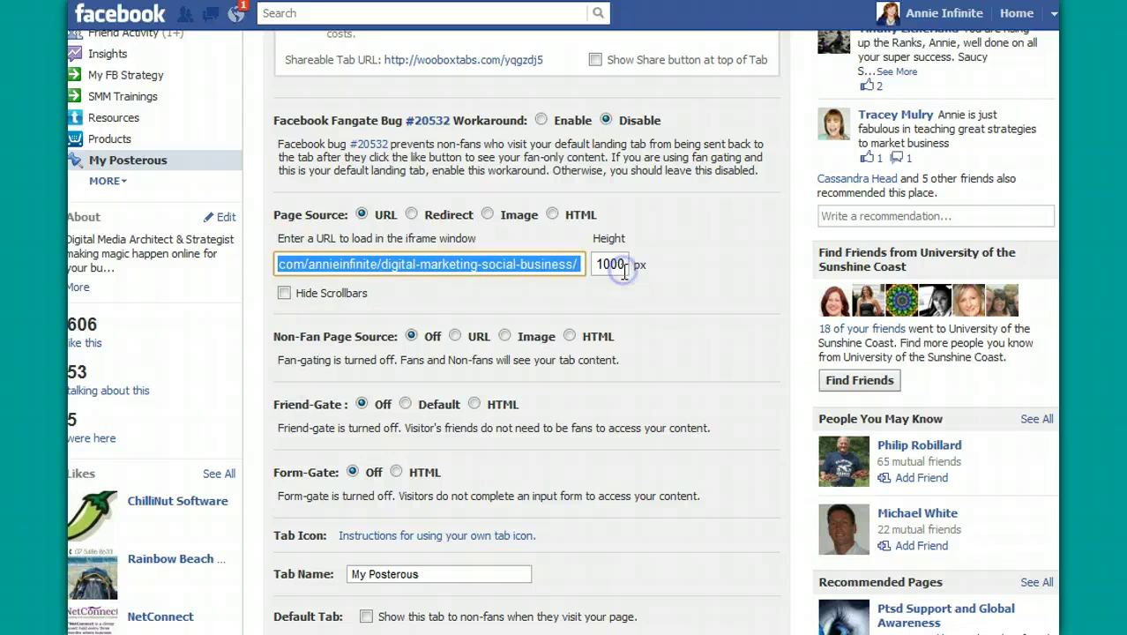
{"action": "key", "text": "ctrl+v"}
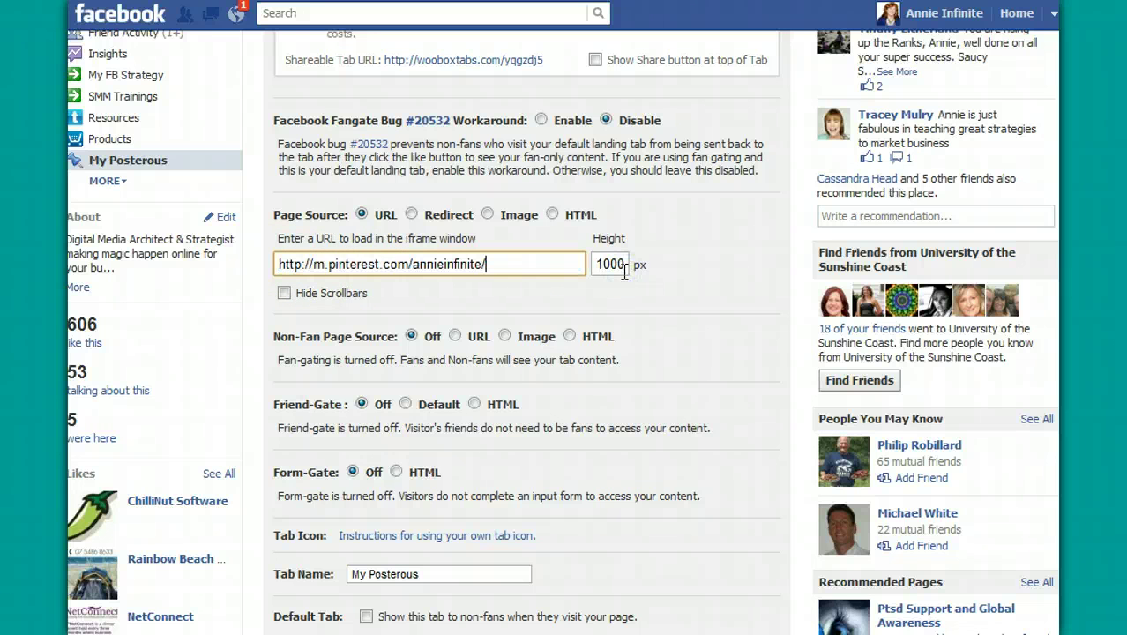
{"action": "left_click", "coordinate": [322, 263]}
{"action": "key", "text": "BackSpace"}
{"action": "key", "text": "BackSpace"}
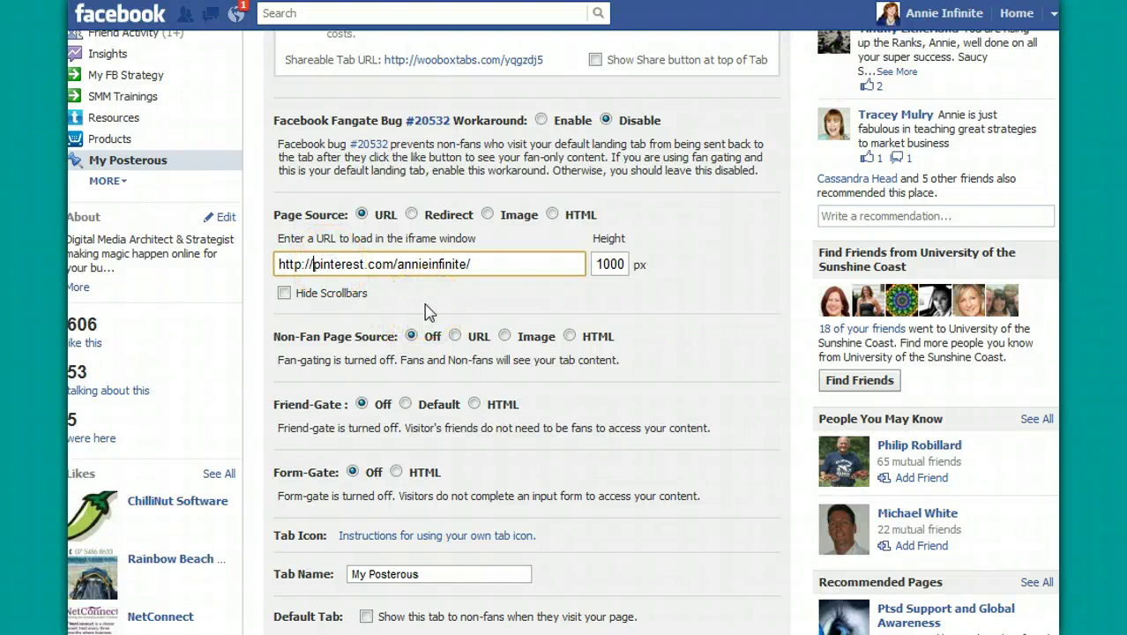
{"action": "type", "text": "m."}
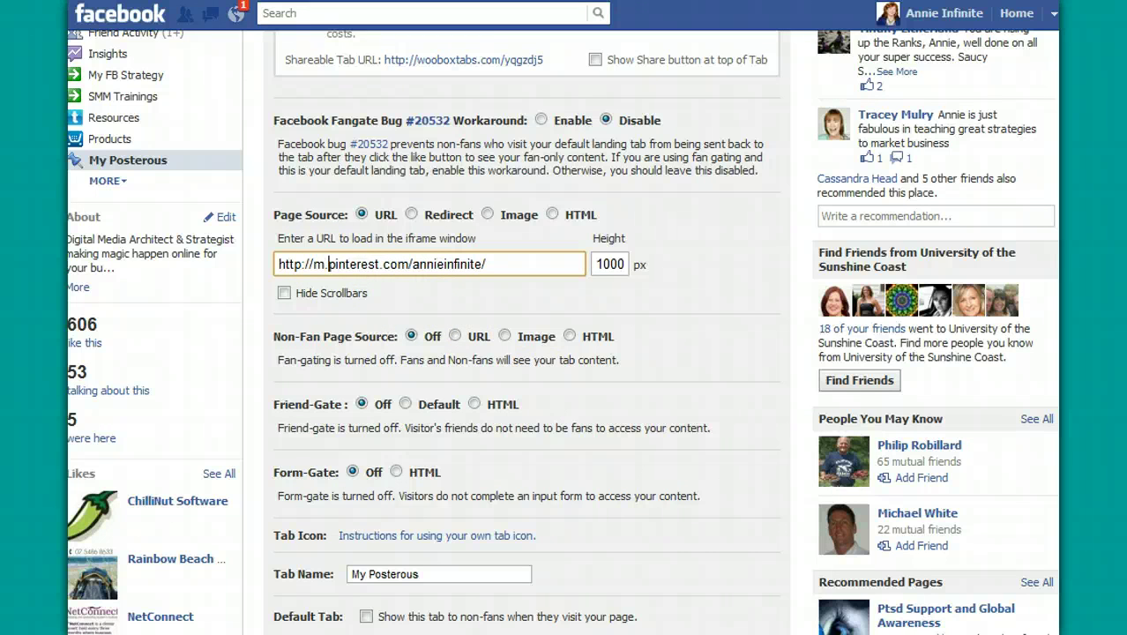
{"action": "scroll", "coordinate": [698, 551], "scroll_direction": "down", "scroll_amount": 2}
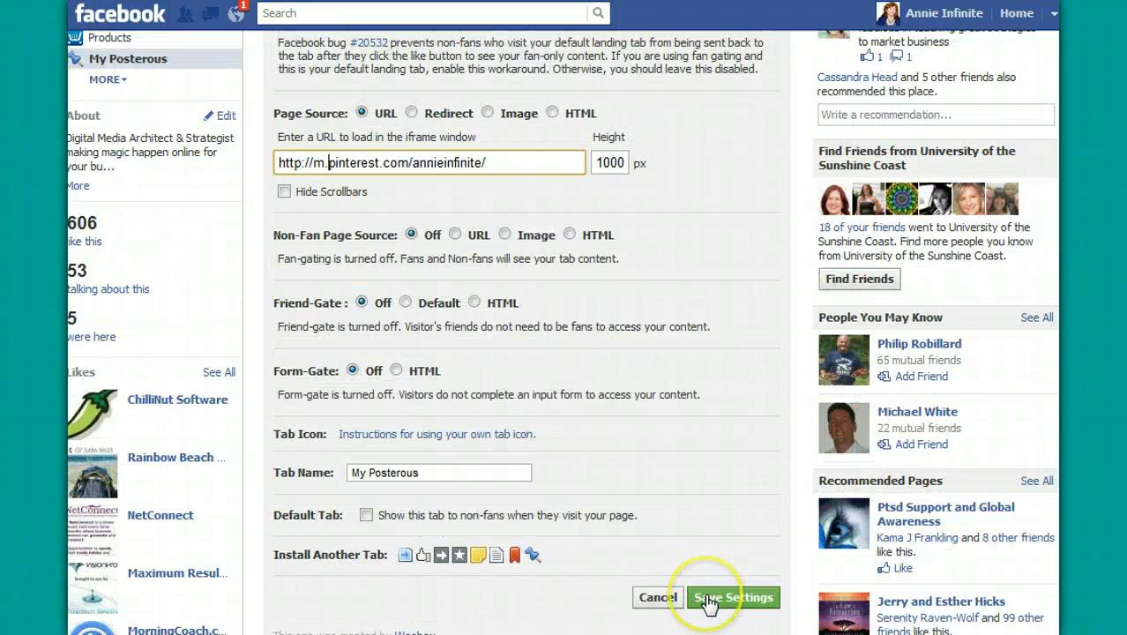
{"action": "left_click", "coordinate": [605, 170]}
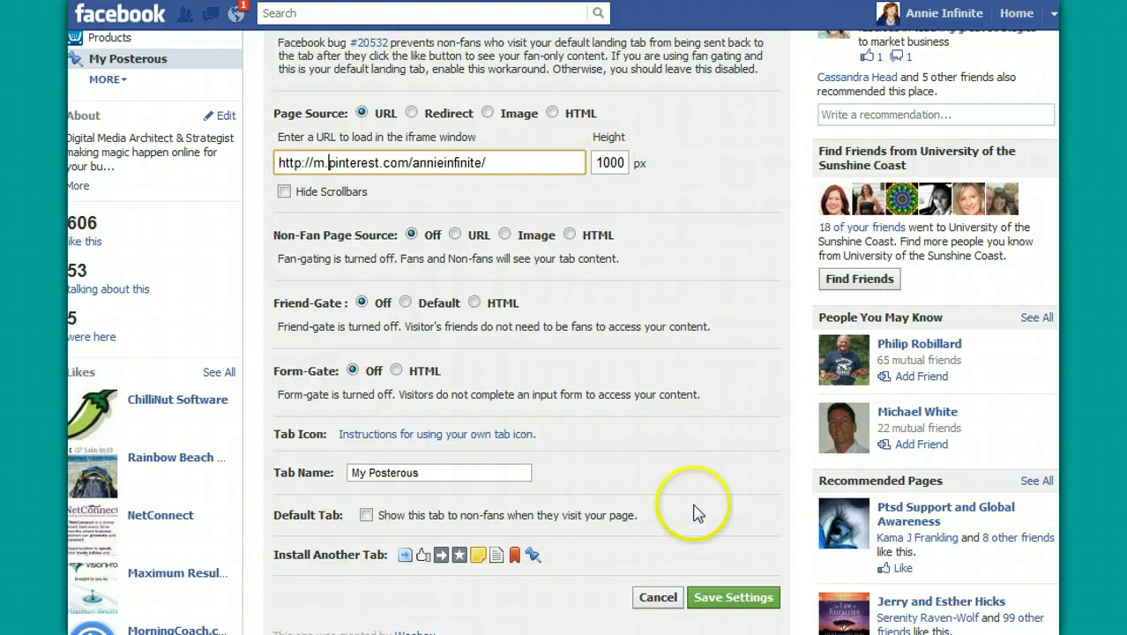
{"action": "left_click", "coordinate": [713, 599]}
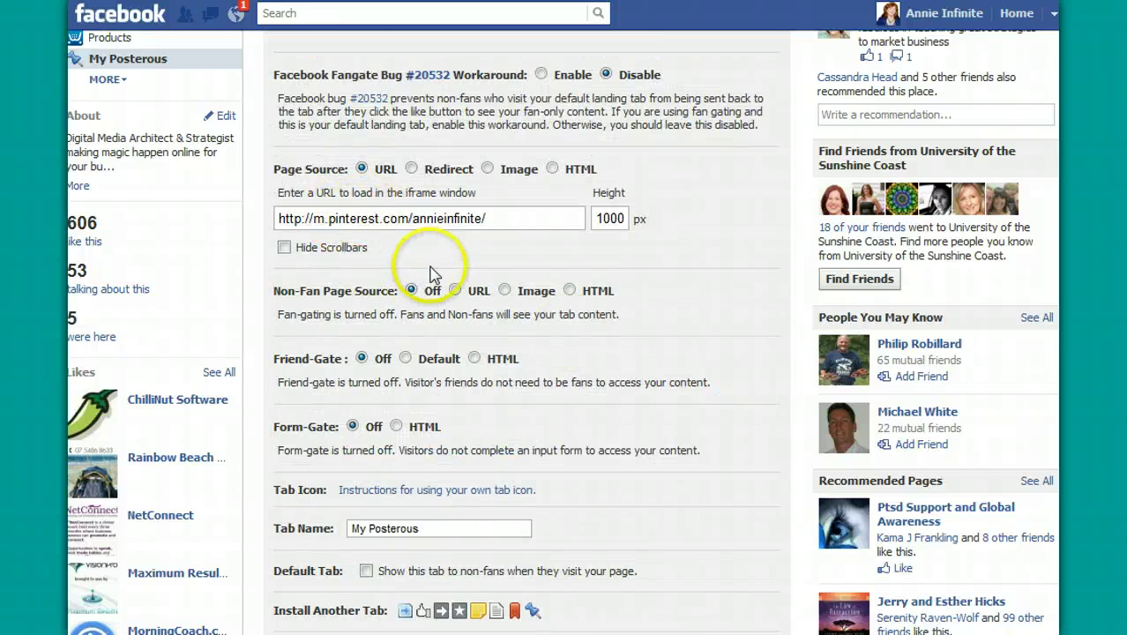
{"action": "scroll", "coordinate": [432, 273], "scroll_direction": "up", "scroll_amount": 2}
{"action": "scroll", "coordinate": [432, 273], "scroll_direction": "up", "scroll_amount": 4}
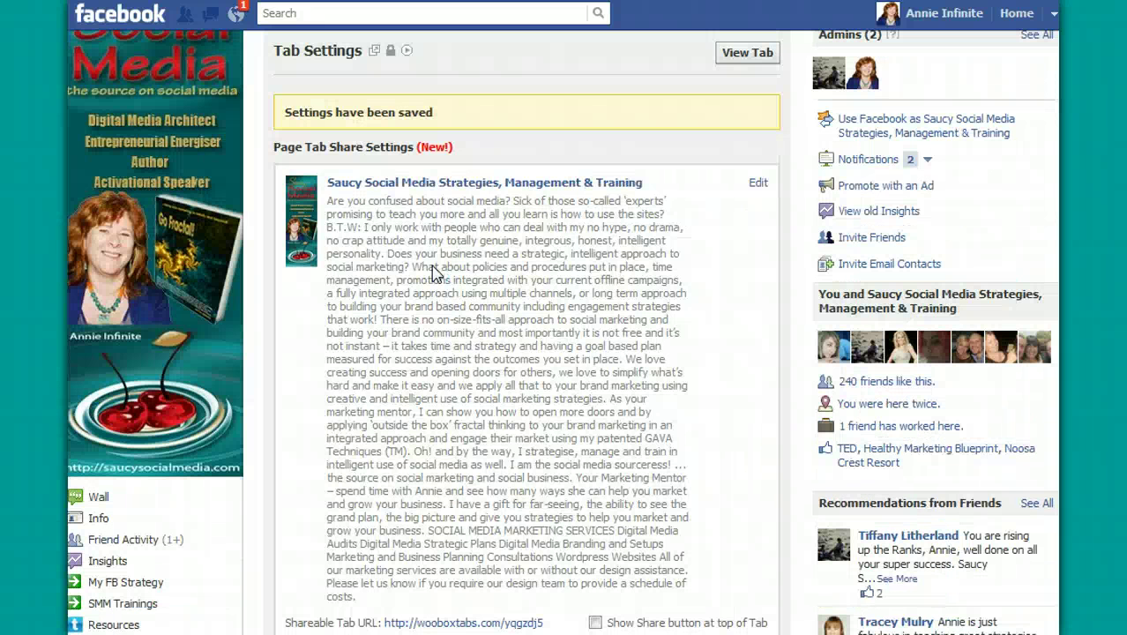
Step: View the tab showing the mobile Pinterest profile with 620 pins and 218 followers
{"action": "left_click", "coordinate": [760, 53]}
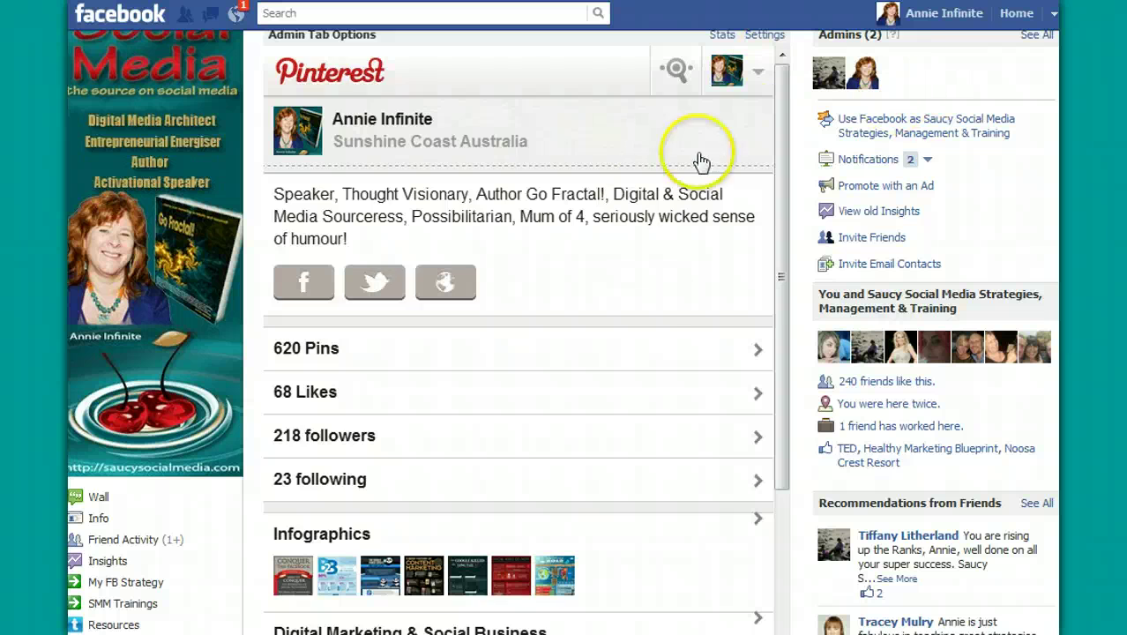
{"action": "scroll", "coordinate": [665, 307], "scroll_direction": "down", "scroll_amount": 8}
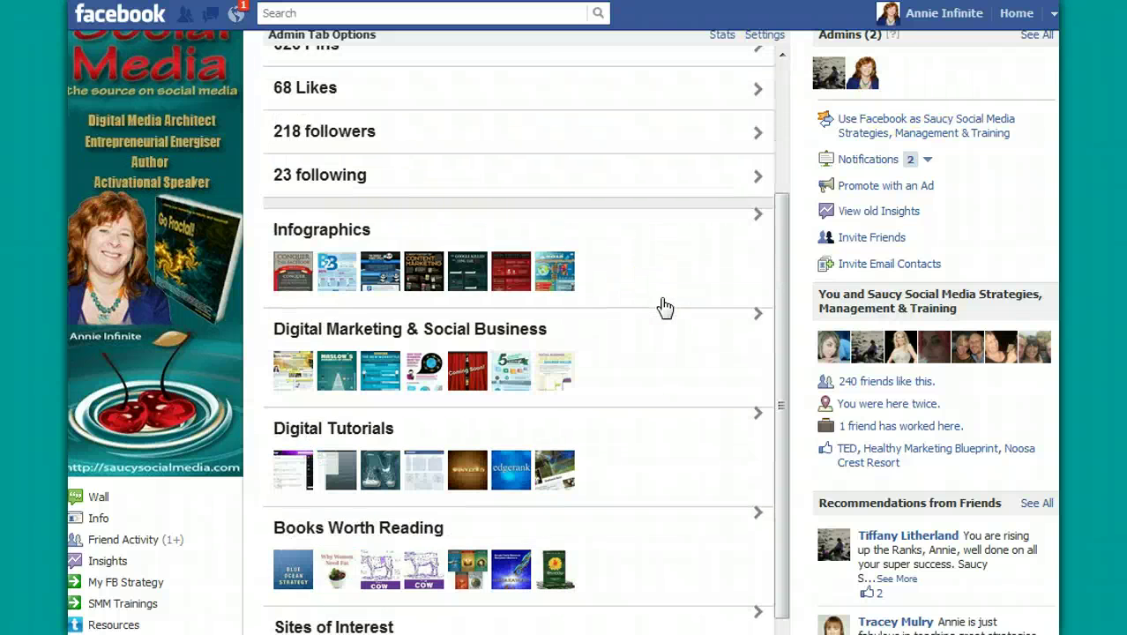
{"action": "scroll", "coordinate": [665, 306], "scroll_direction": "down", "scroll_amount": 7}
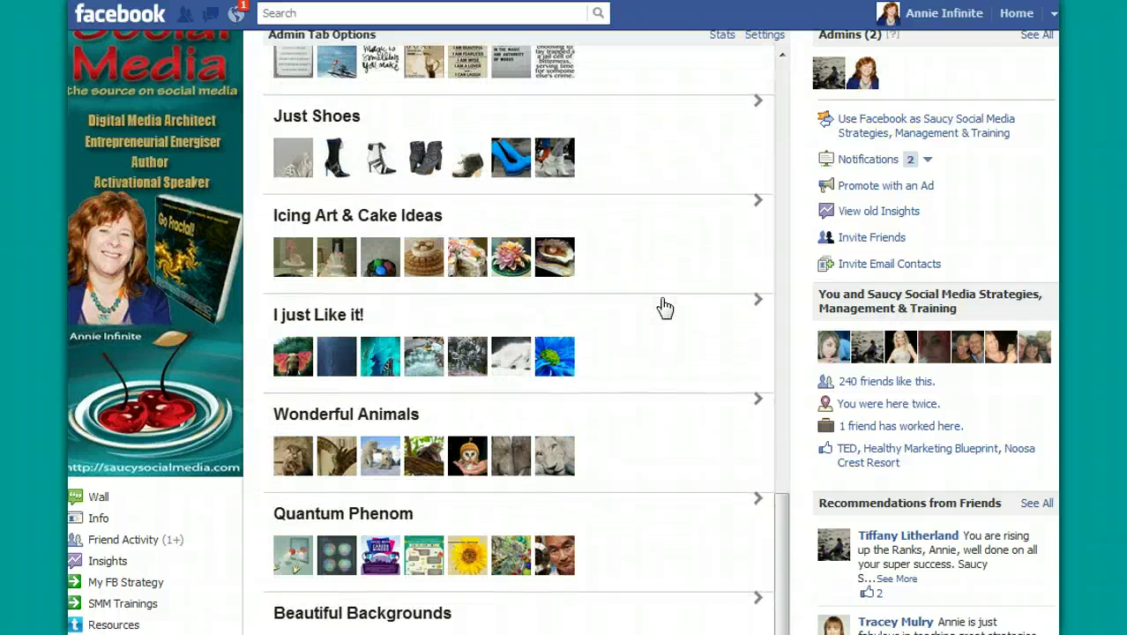
{"action": "scroll", "coordinate": [665, 307], "scroll_direction": "up", "scroll_amount": 5}
{"action": "scroll", "coordinate": [665, 306], "scroll_direction": "up", "scroll_amount": 12}
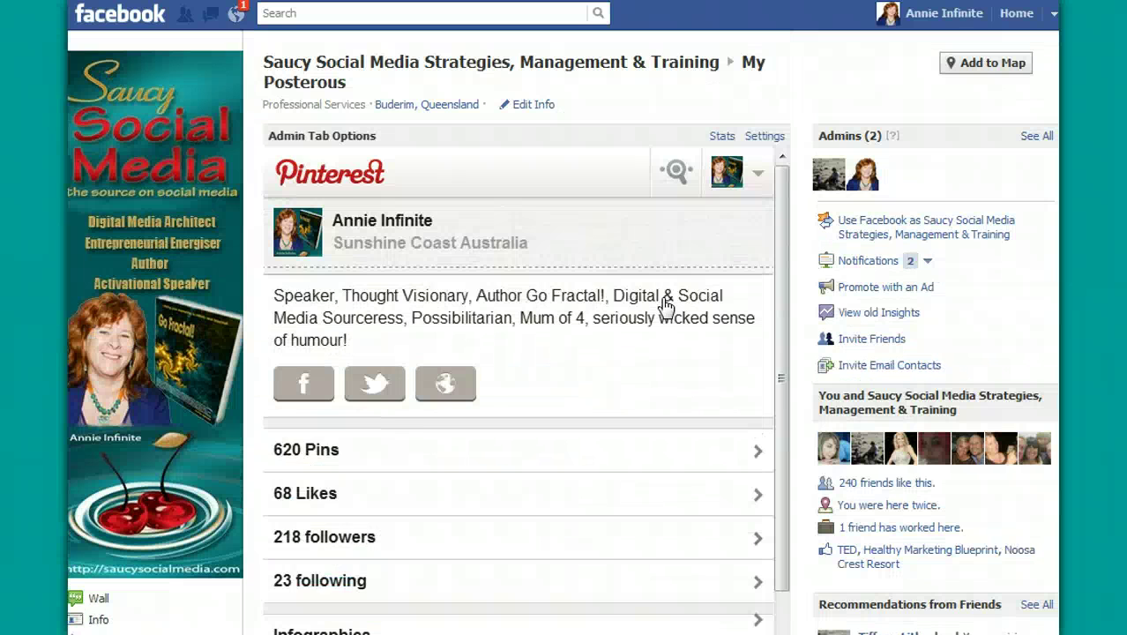
Step: Scroll through all the listed boards down to Bucket List and back to the top
{"action": "left_click", "coordinate": [326, 479]}
{"action": "scroll", "coordinate": [326, 479], "scroll_direction": "down", "scroll_amount": 3}
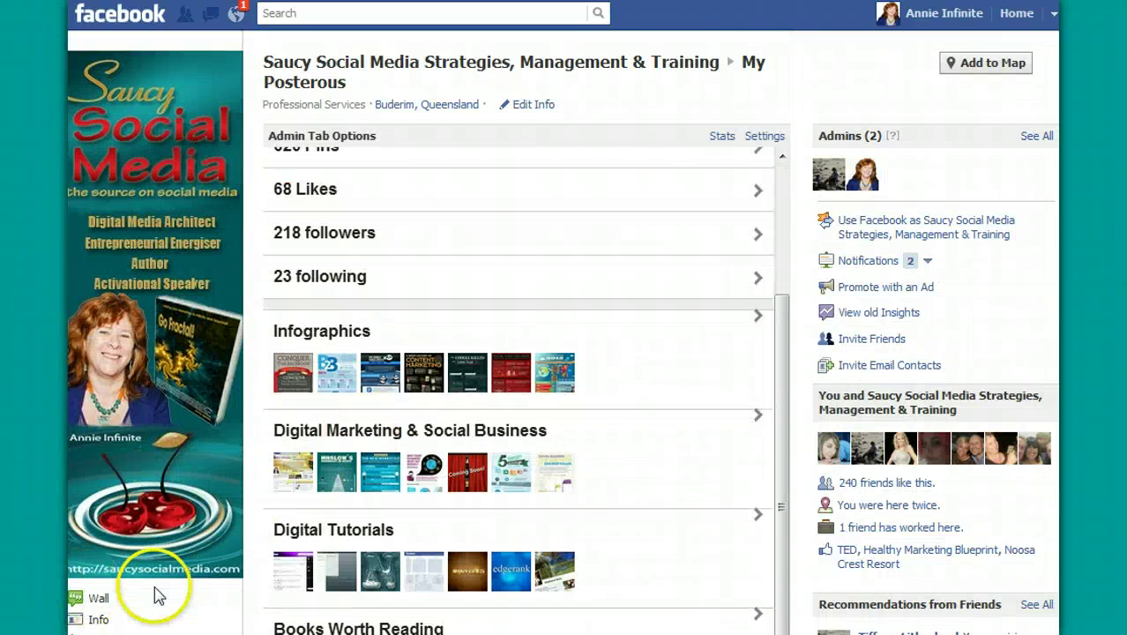
{"action": "scroll", "coordinate": [151, 582], "scroll_direction": "down", "scroll_amount": 3}
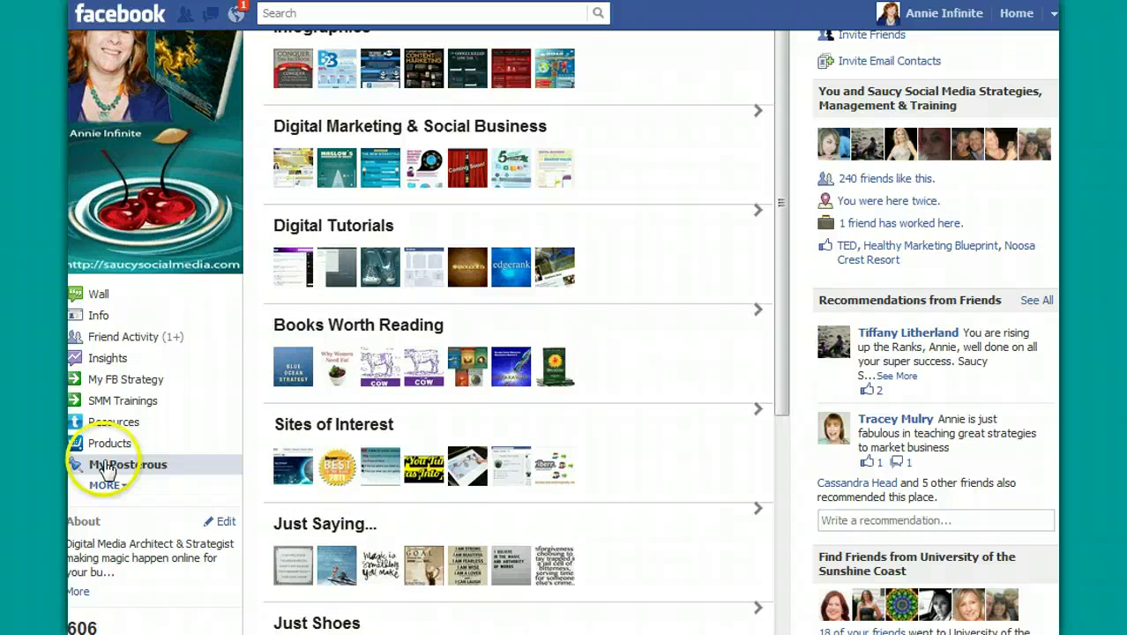
{"action": "scroll", "coordinate": [529, 452], "scroll_direction": "up", "scroll_amount": 3}
{"action": "scroll", "coordinate": [545, 419], "scroll_direction": "up", "scroll_amount": 3}
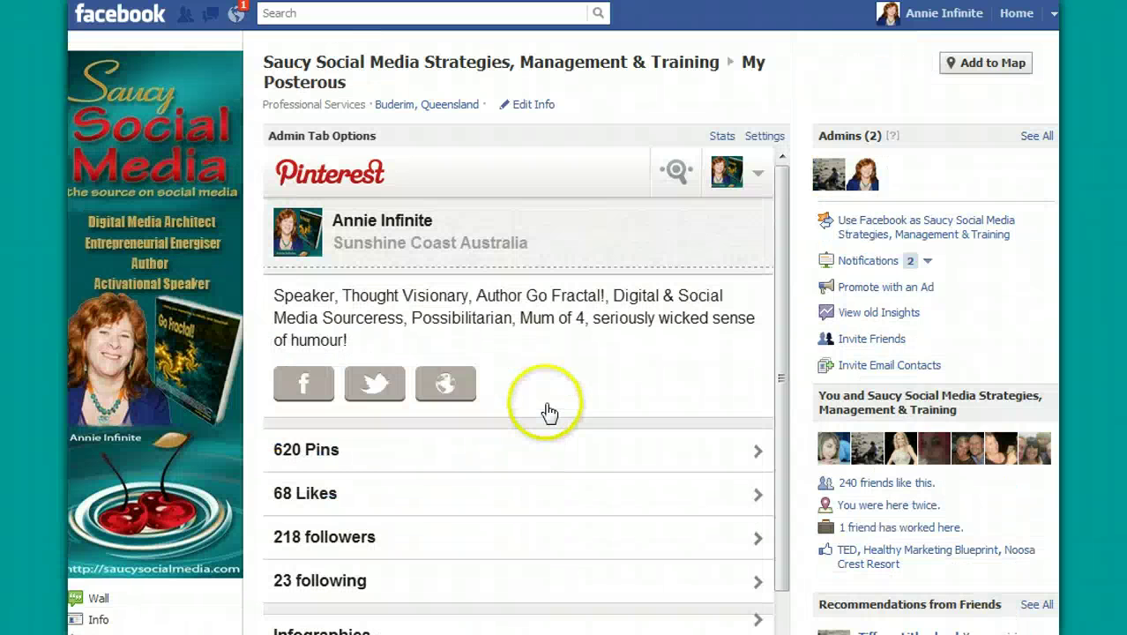
{"action": "scroll", "coordinate": [609, 388], "scroll_direction": "down", "scroll_amount": 5}
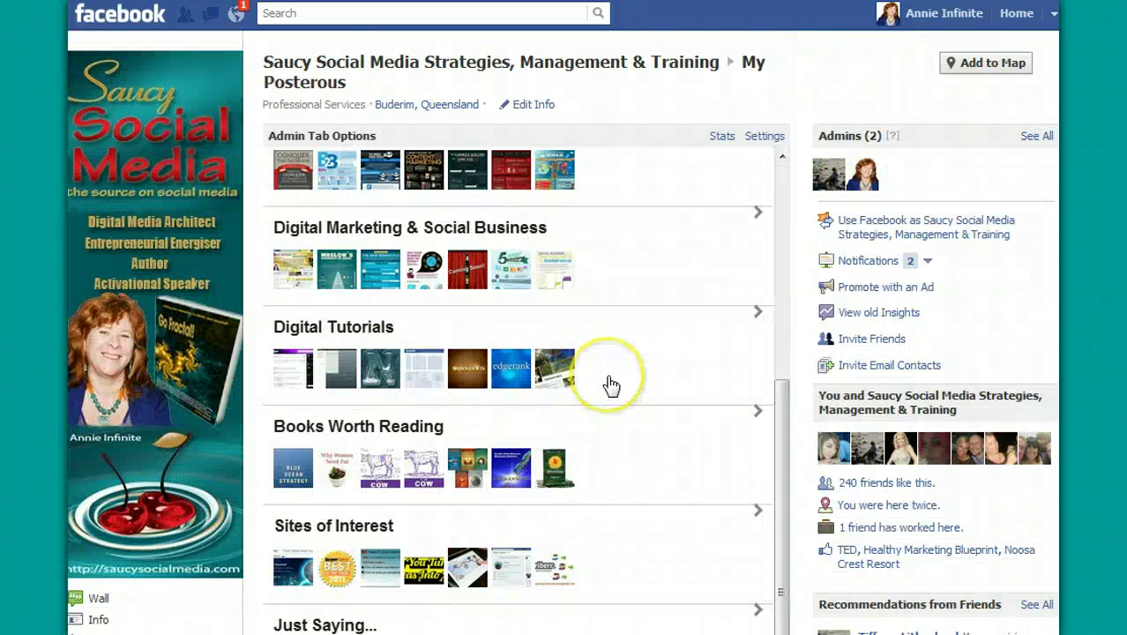
{"action": "scroll", "coordinate": [609, 384], "scroll_direction": "up", "scroll_amount": 5}
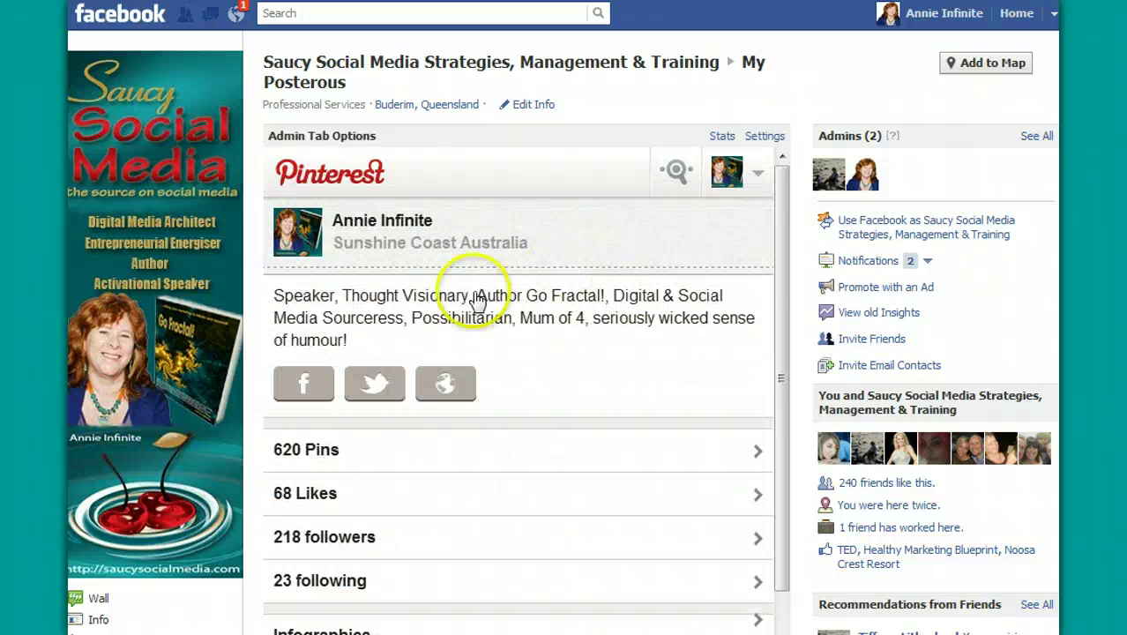
{"action": "scroll", "coordinate": [573, 377], "scroll_direction": "down", "scroll_amount": 10}
{"action": "scroll", "coordinate": [587, 379], "scroll_direction": "down", "scroll_amount": 8}
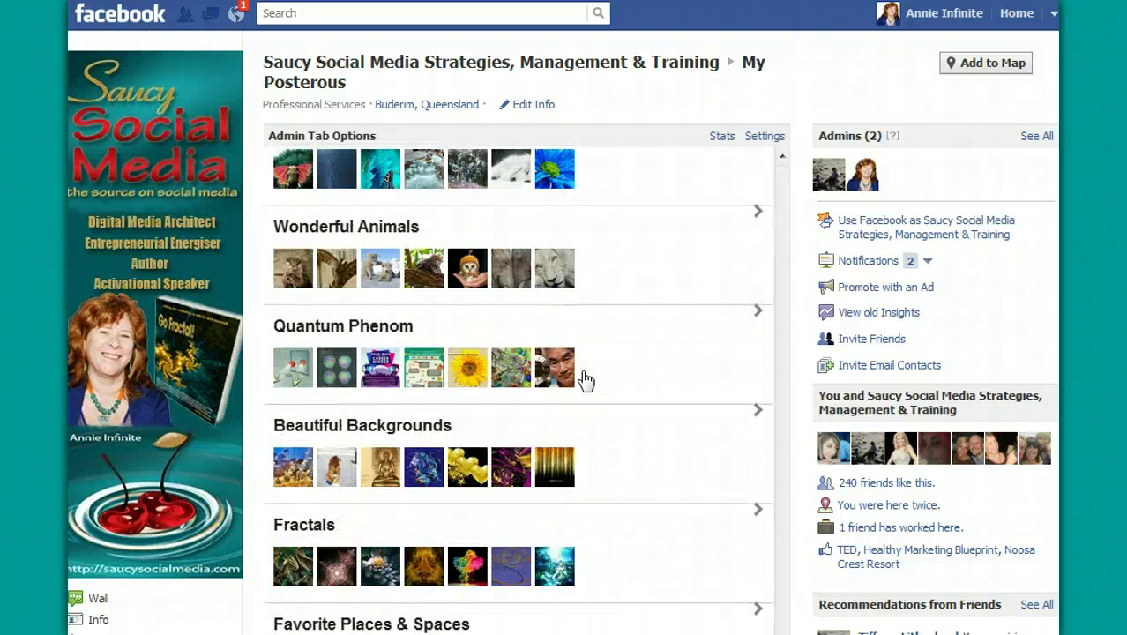
{"action": "scroll", "coordinate": [585, 380], "scroll_direction": "down", "scroll_amount": 6}
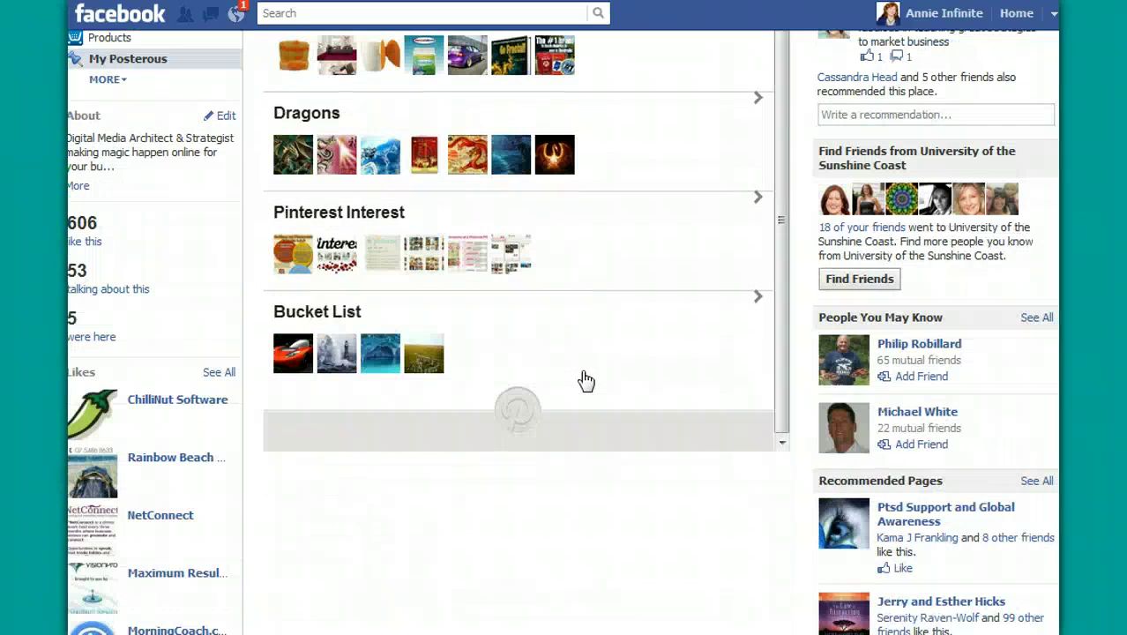
{"action": "scroll", "coordinate": [649, 499], "scroll_direction": "up", "scroll_amount": 1}
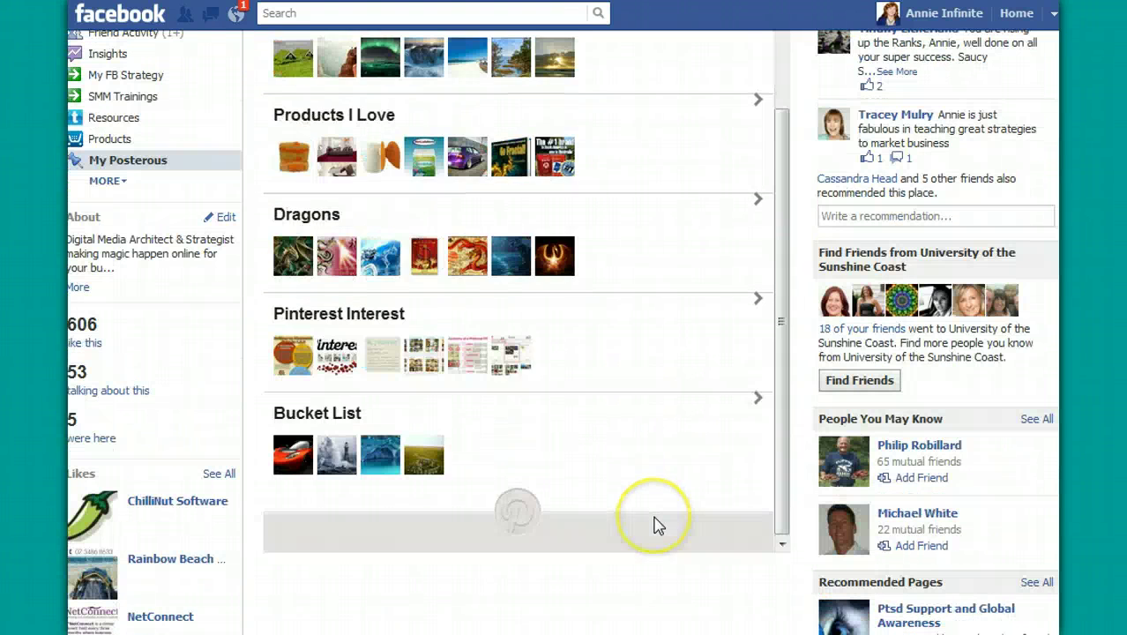
{"action": "scroll", "coordinate": [657, 525], "scroll_direction": "up", "scroll_amount": 3}
{"action": "scroll", "coordinate": [657, 527], "scroll_direction": "up", "scroll_amount": 2}
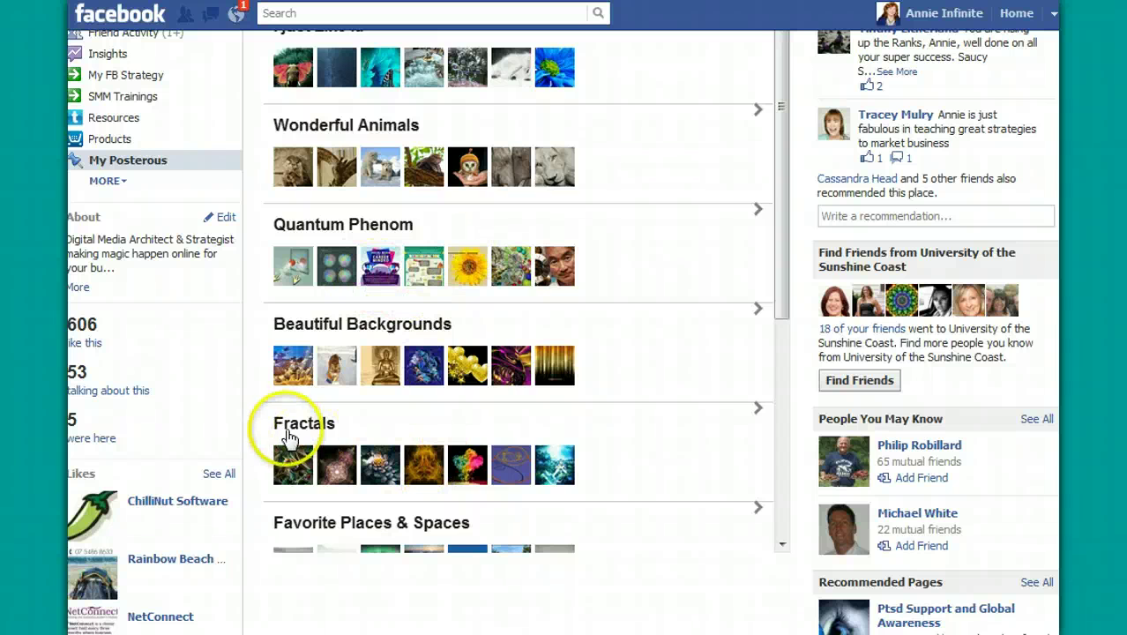
{"action": "scroll", "coordinate": [653, 414], "scroll_direction": "down", "scroll_amount": 2}
{"action": "scroll", "coordinate": [650, 411], "scroll_direction": "down", "scroll_amount": 1}
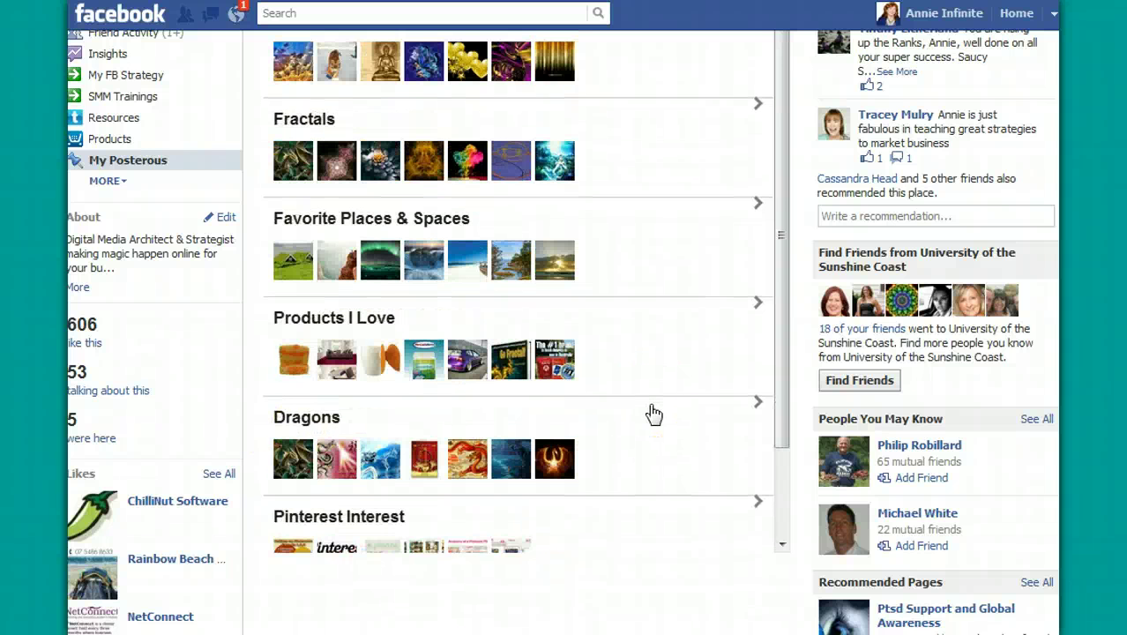
{"action": "scroll", "coordinate": [630, 436], "scroll_direction": "down", "scroll_amount": 3}
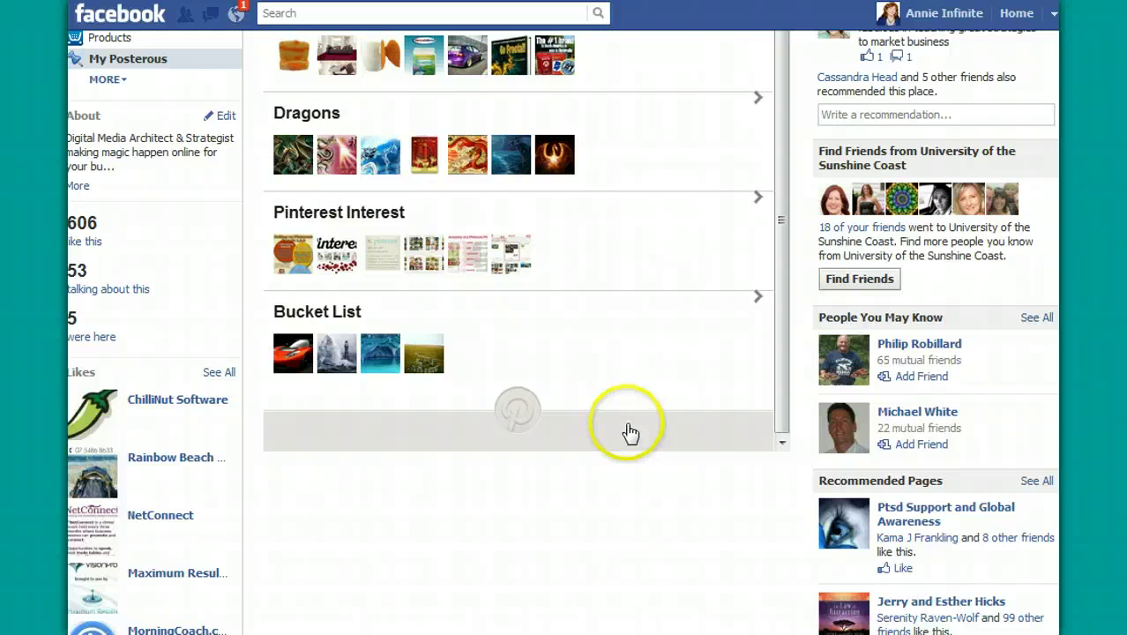
{"action": "scroll", "coordinate": [626, 433], "scroll_direction": "up", "scroll_amount": 4}
{"action": "scroll", "coordinate": [542, 565], "scroll_direction": "up", "scroll_amount": 2}
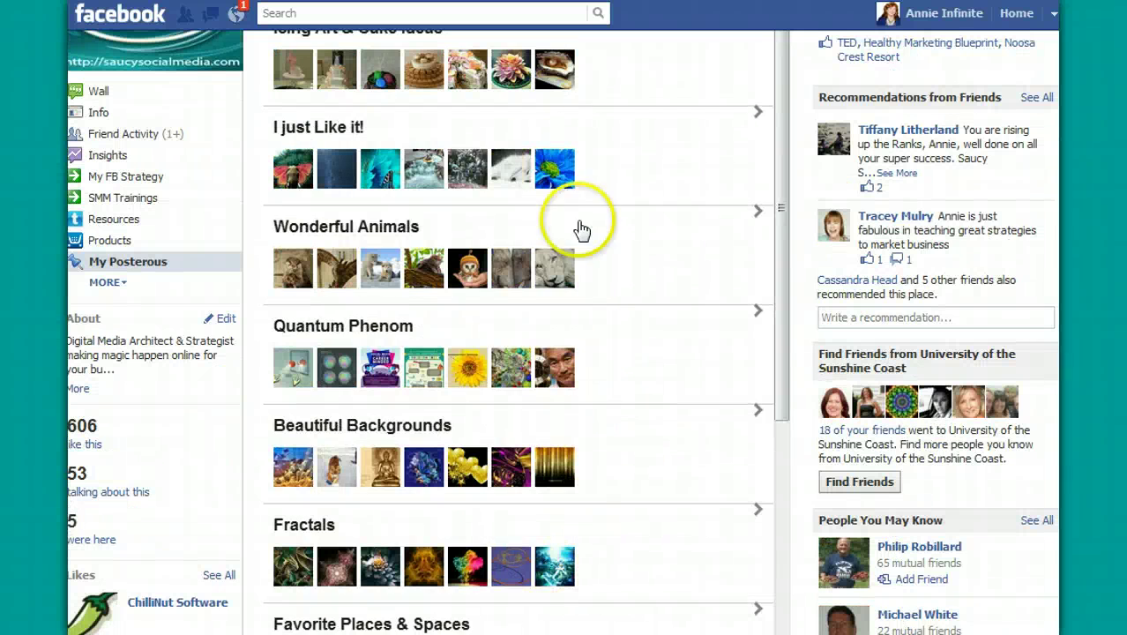
{"action": "scroll", "coordinate": [622, 344], "scroll_direction": "up", "scroll_amount": 3}
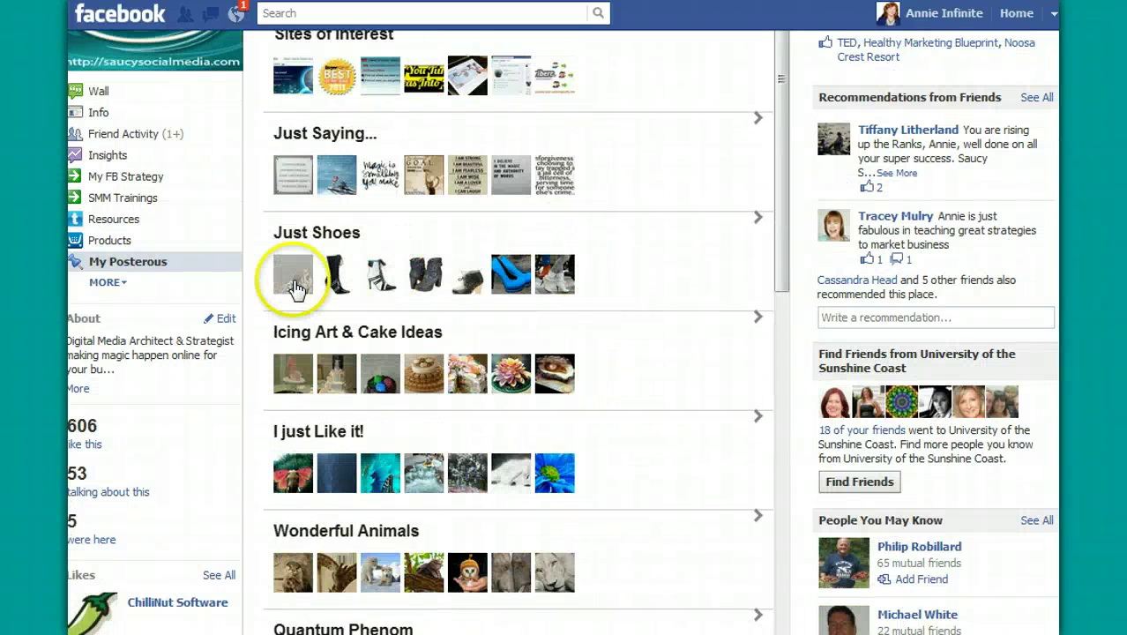
{"action": "scroll", "coordinate": [692, 355], "scroll_direction": "up", "scroll_amount": 2}
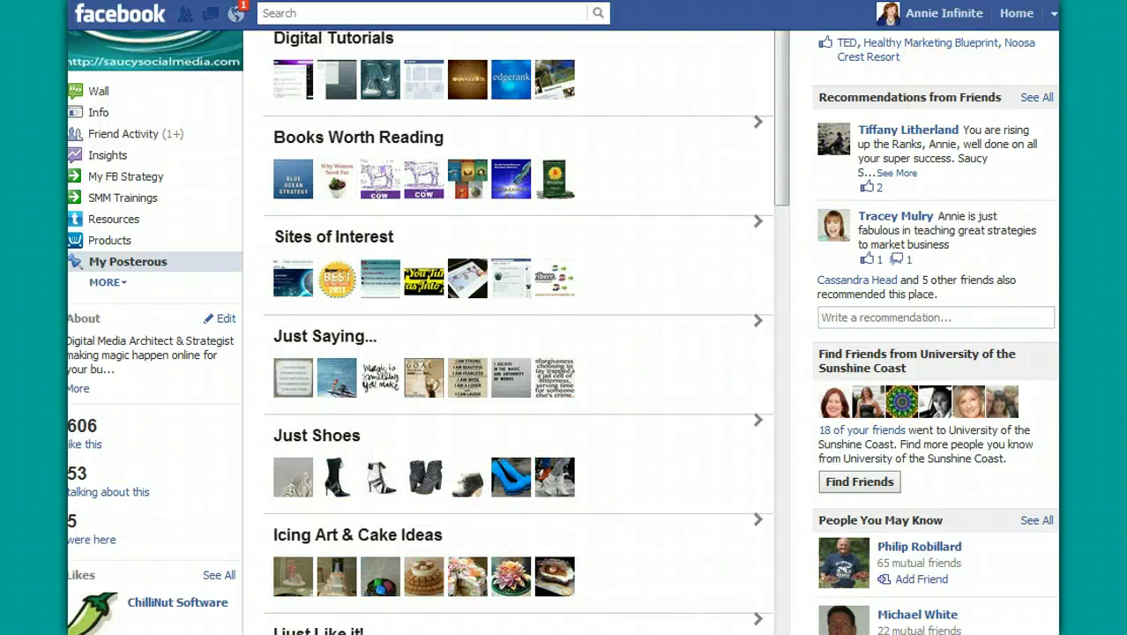
{"action": "scroll", "coordinate": [696, 498], "scroll_direction": "up", "scroll_amount": 5}
{"action": "scroll", "coordinate": [698, 502], "scroll_direction": "up", "scroll_amount": 2}
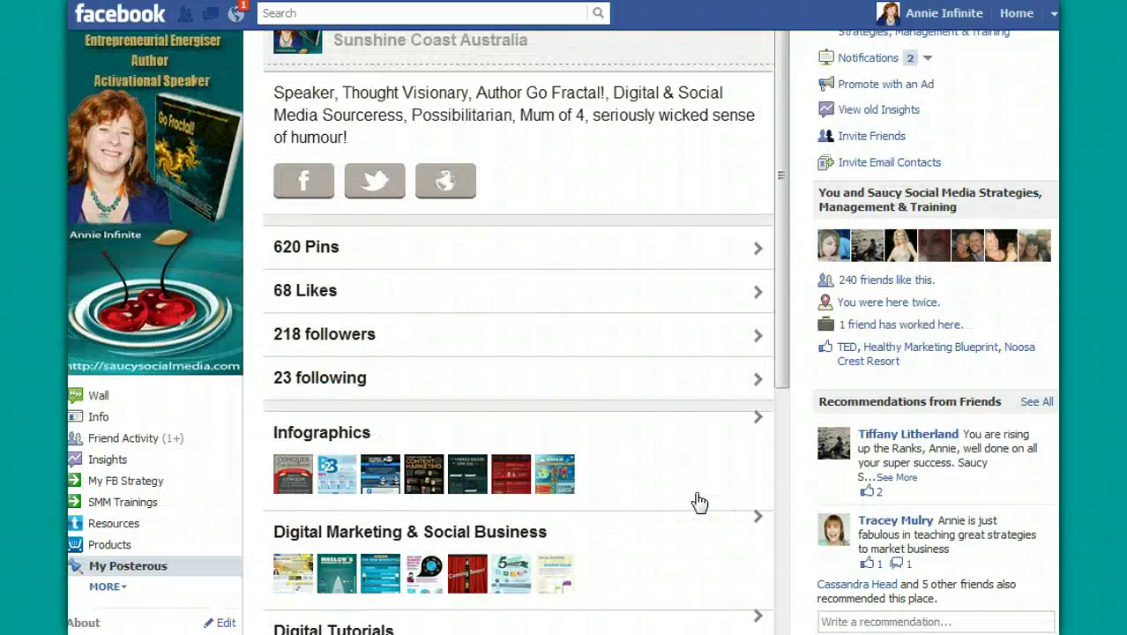
{"action": "scroll", "coordinate": [677, 477], "scroll_direction": "up", "scroll_amount": 2}
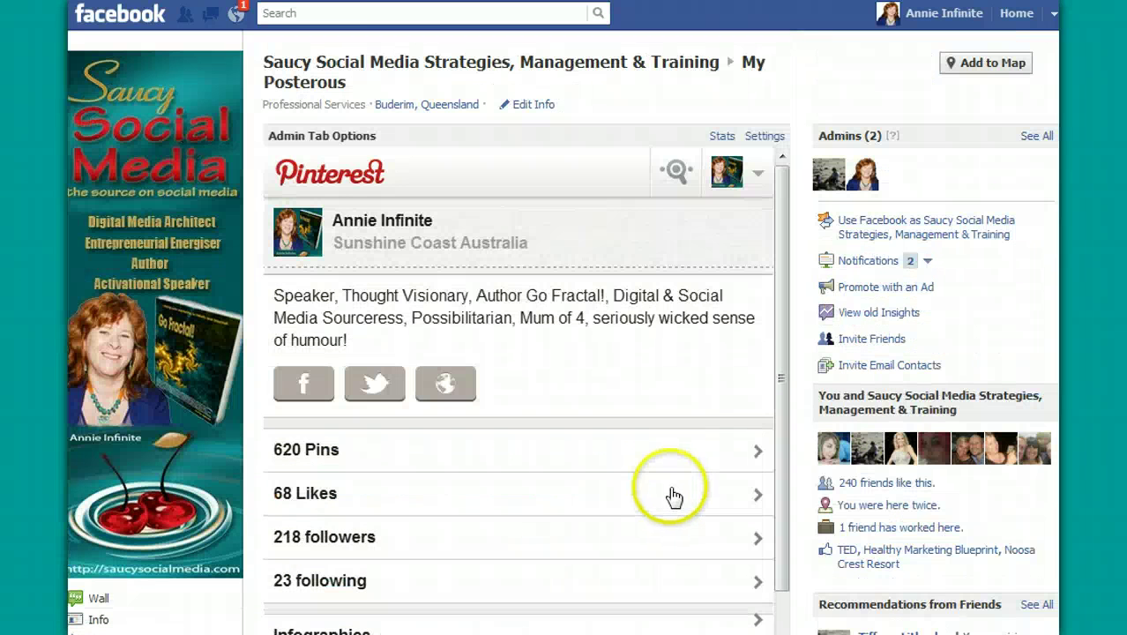